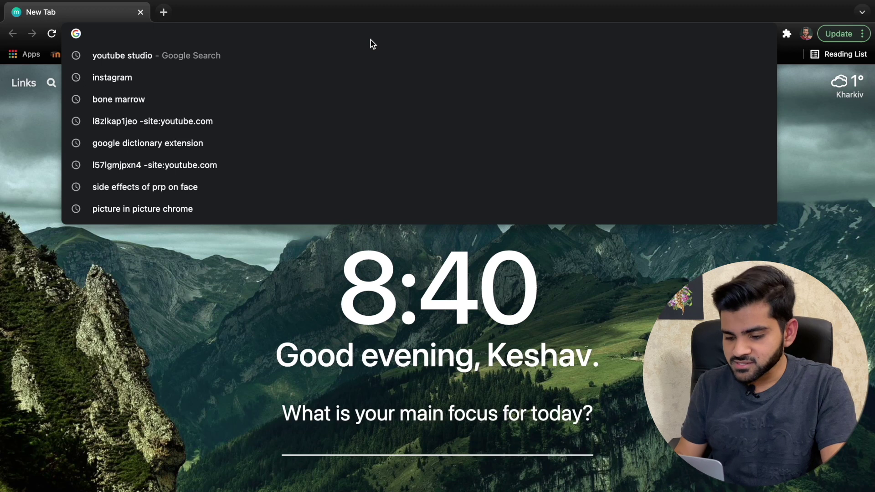
# Step: Search 'forest google' and add Forest: stay focused, be present from the Chrome Web Store
pyautogui.write('fores')
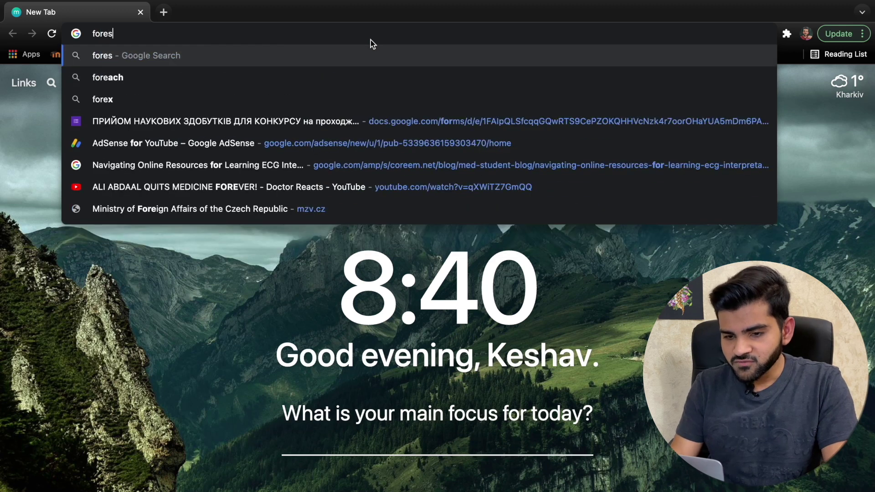
pyautogui.write('t google')
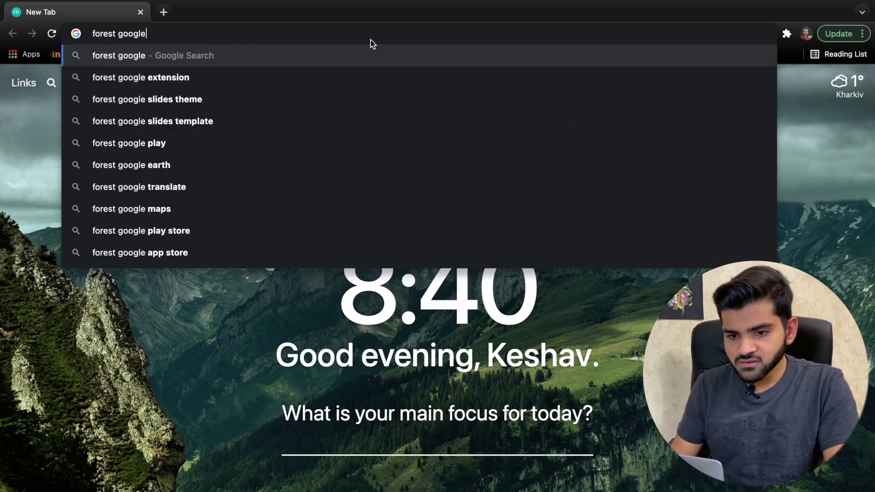
pyautogui.press('Return')
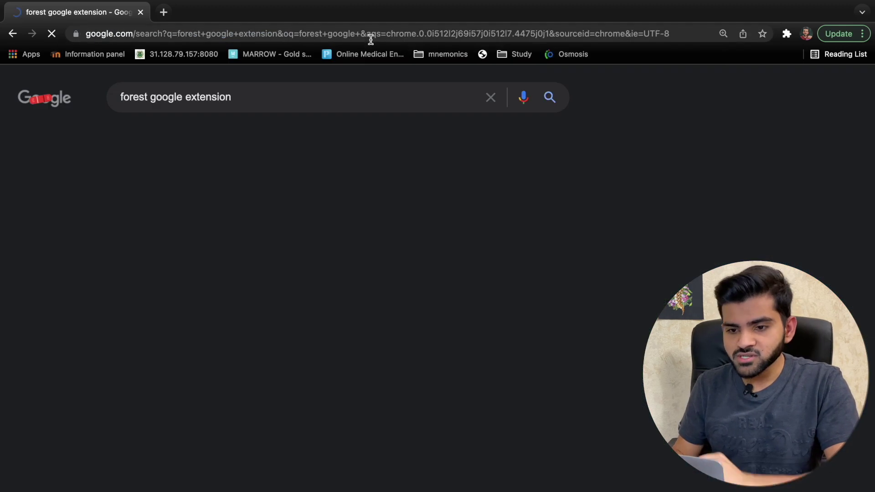
pyautogui.click(236, 208)
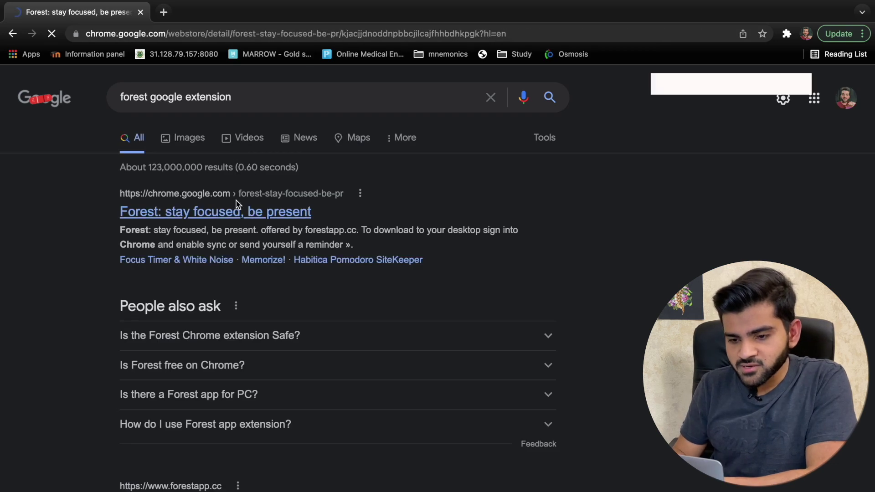
pyautogui.click(677, 182)
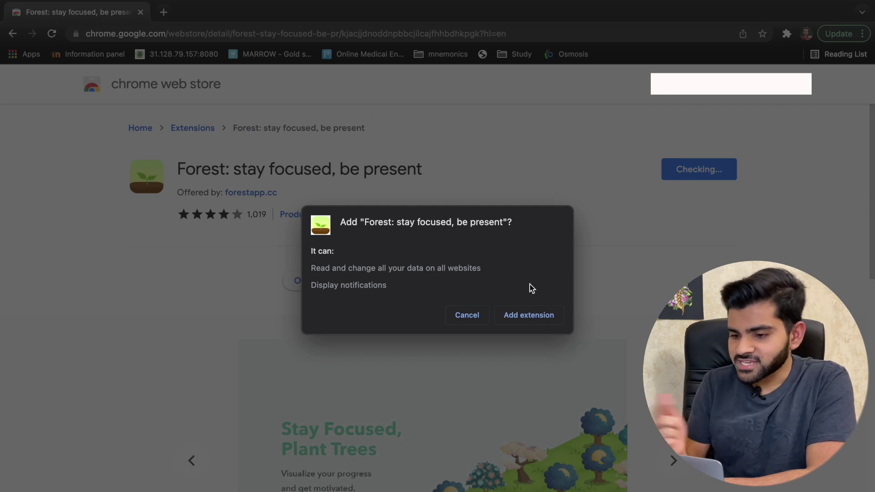
pyautogui.click(532, 316)
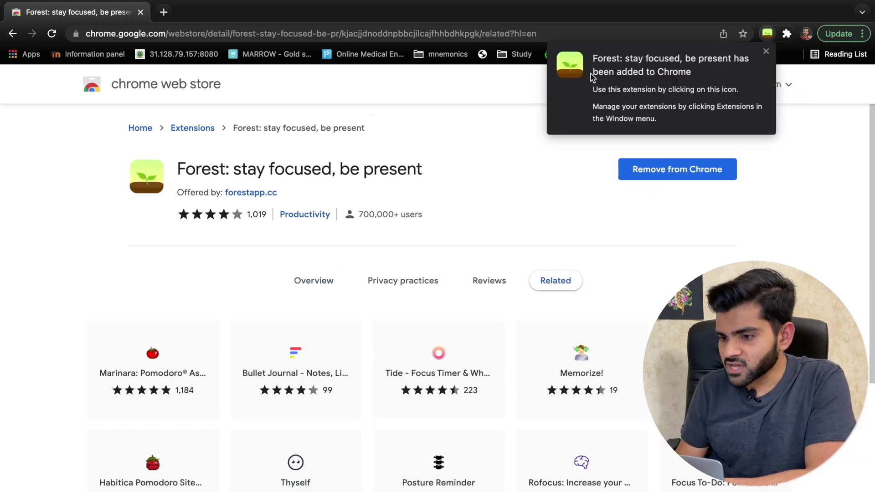
# Step: Open Forest's timer from the Extensions menu, then its options page with the Planting Record
pyautogui.click(765, 52)
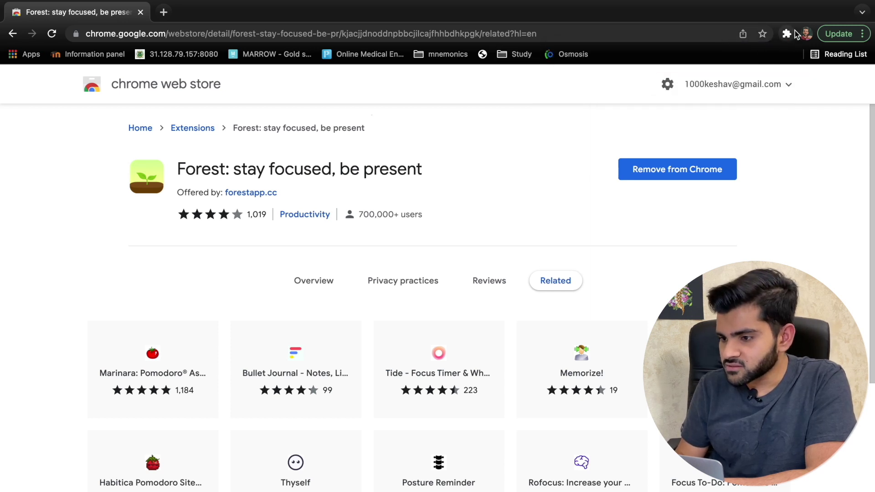
pyautogui.click(793, 33)
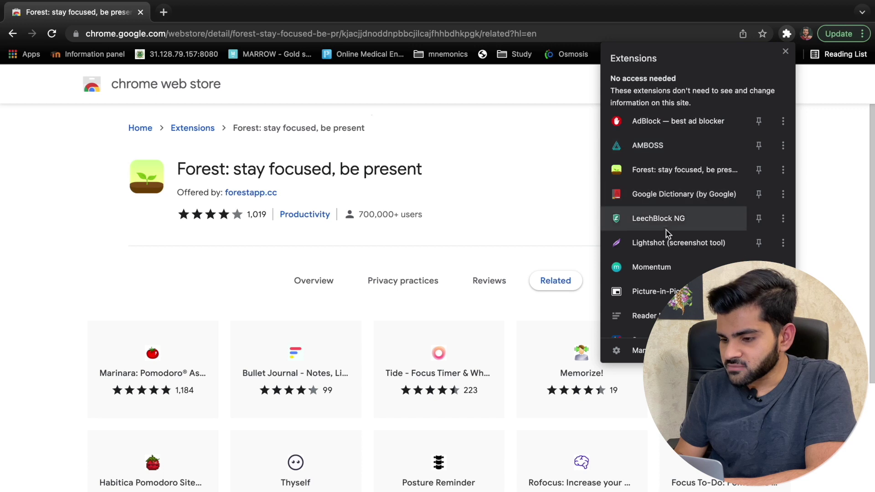
pyautogui.click(654, 171)
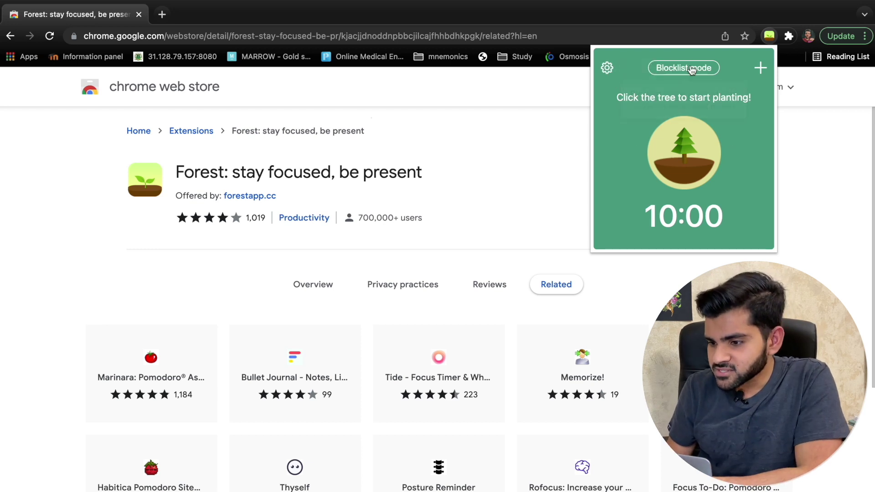
pyautogui.click(607, 68)
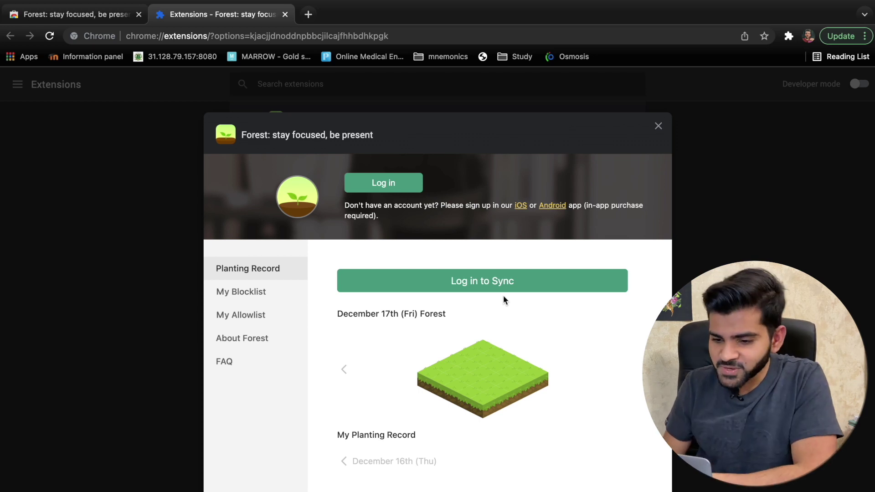
# Step: Open Forest's My Blocklist entry field and load instagram.com in a new tab
pyautogui.click(247, 294)
pyautogui.click(380, 297)
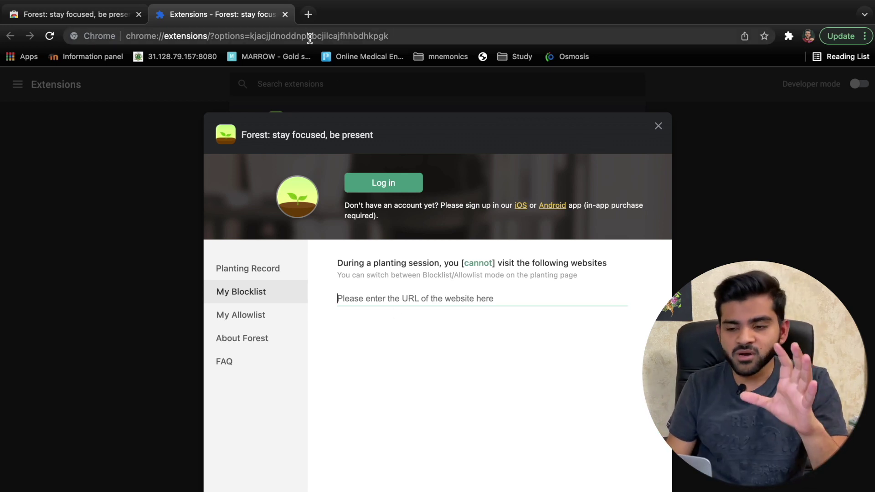
pyautogui.click(307, 14)
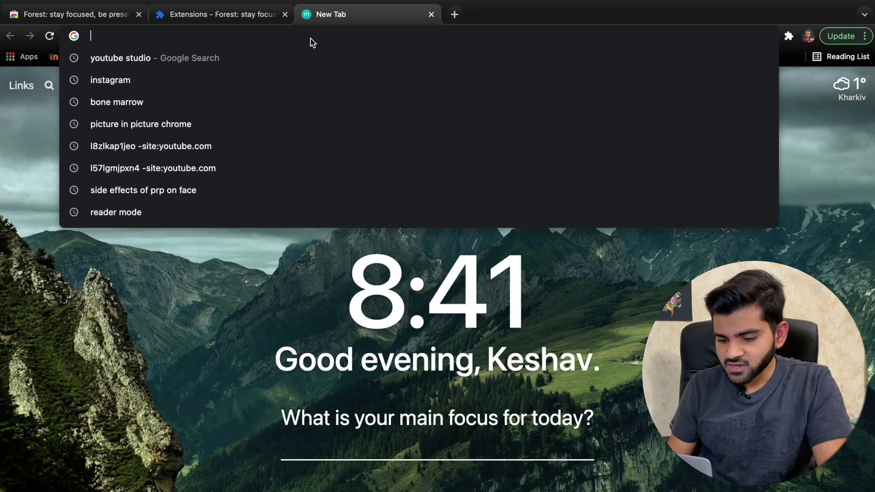
pyautogui.write('insta')
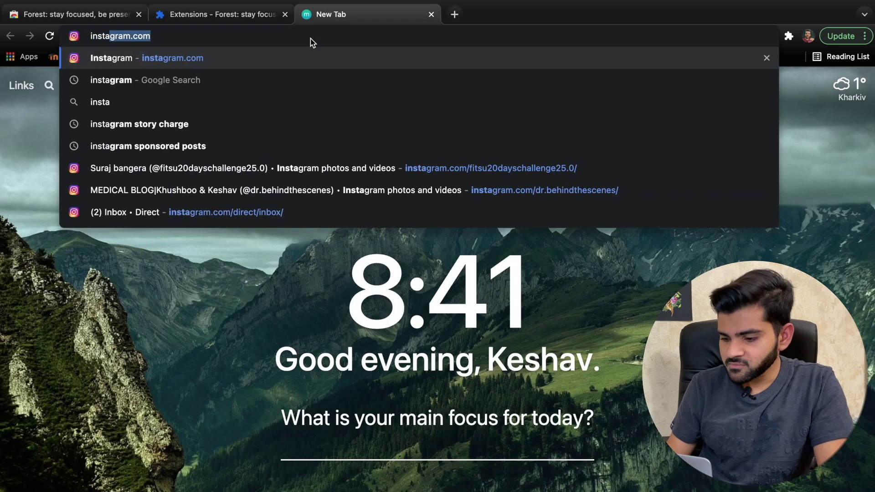
pyautogui.press('Return')
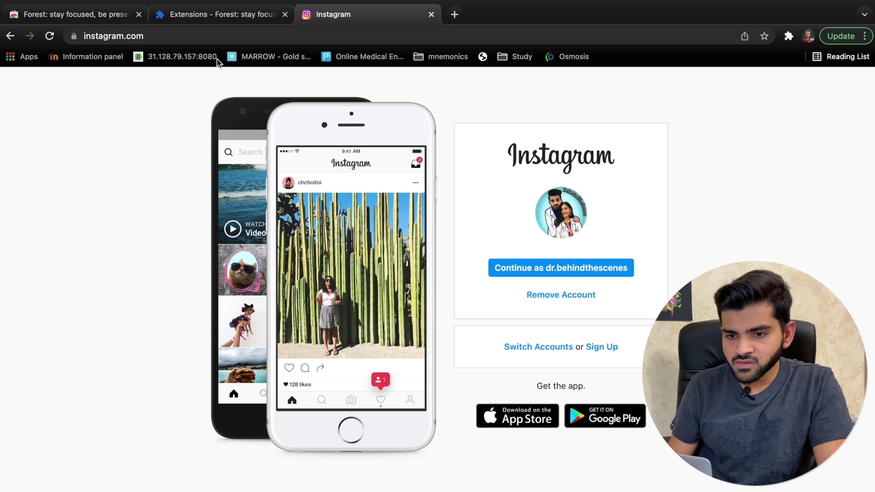
pyautogui.click(201, 31)
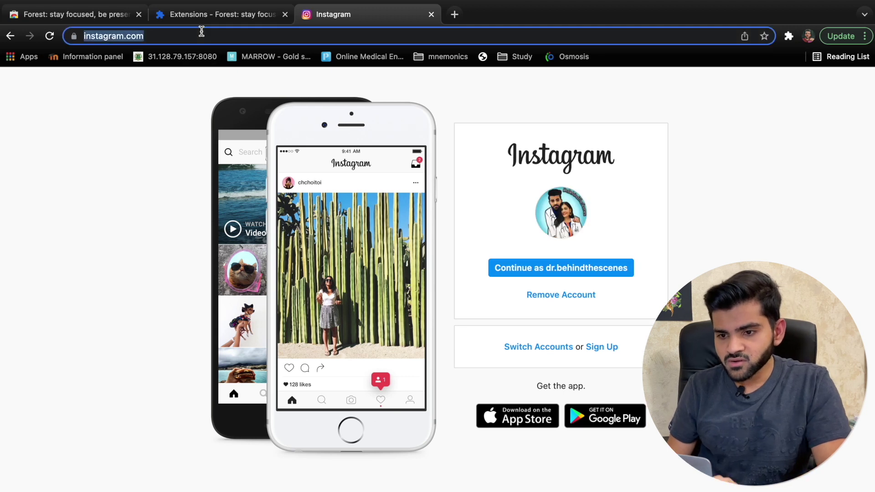
pyautogui.press('super+c')
pyautogui.click(217, 18)
pyautogui.press('super+v')
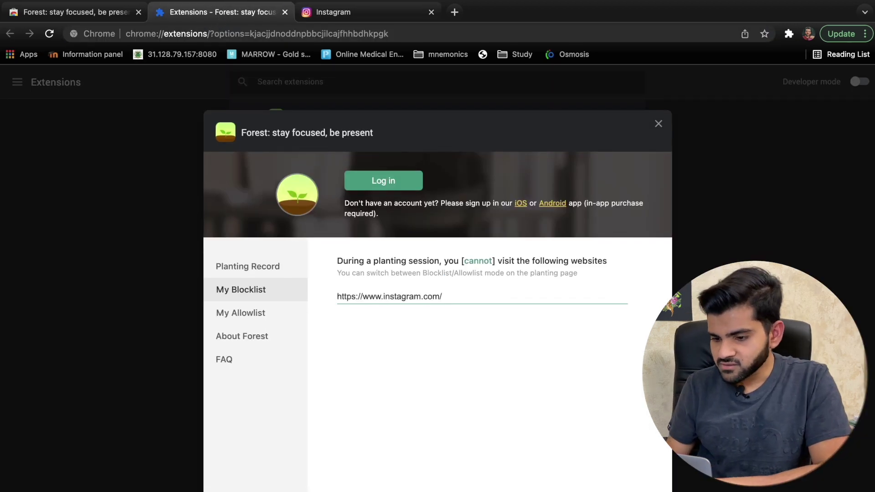
pyautogui.press('Return')
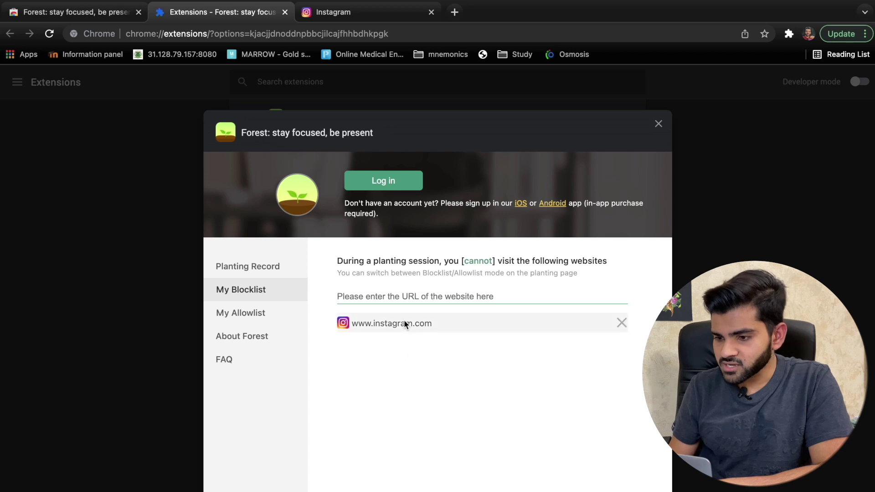
pyautogui.click(657, 126)
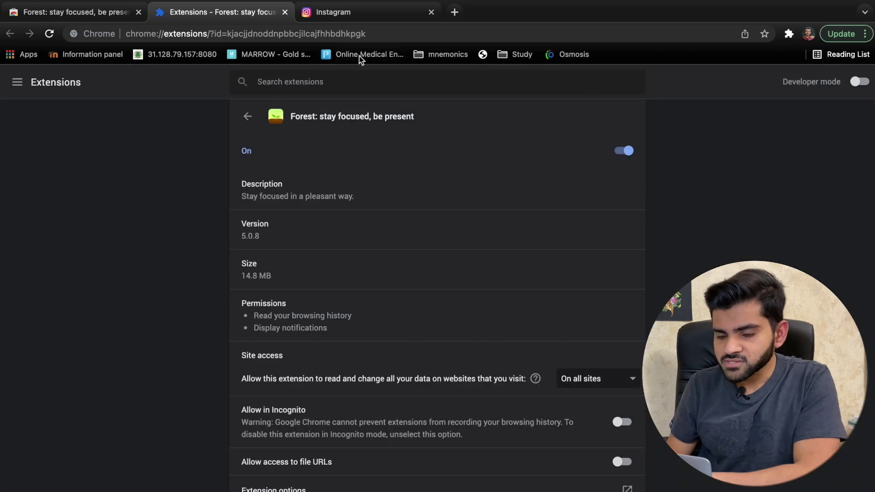
# Step: Plant a Forest tree, confirm the Instagram tab is blocked, then give up the session
pyautogui.click(99, 18)
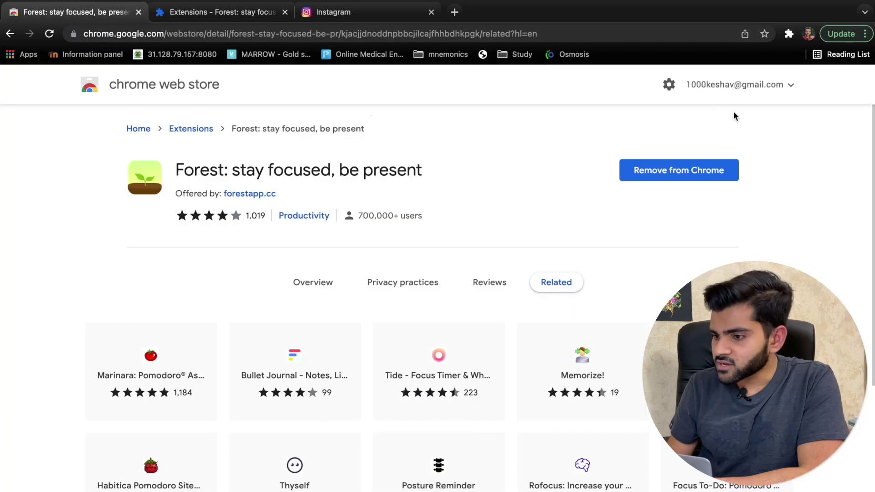
pyautogui.click(788, 35)
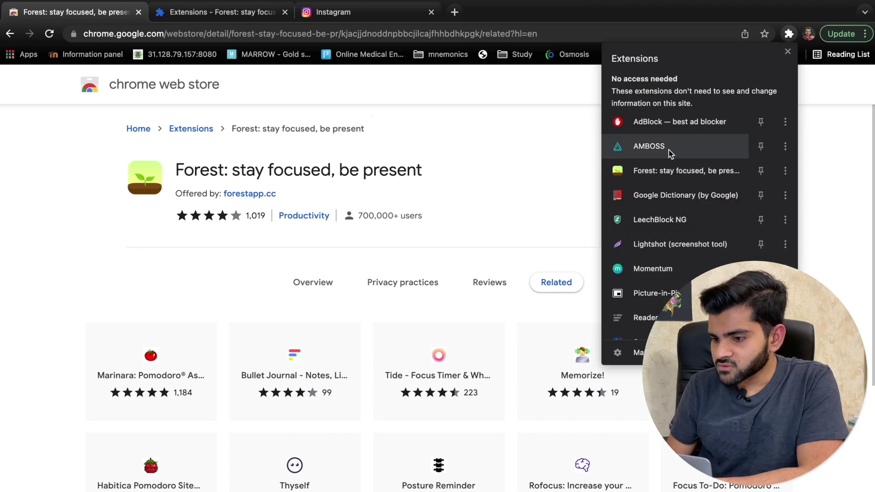
pyautogui.click(657, 170)
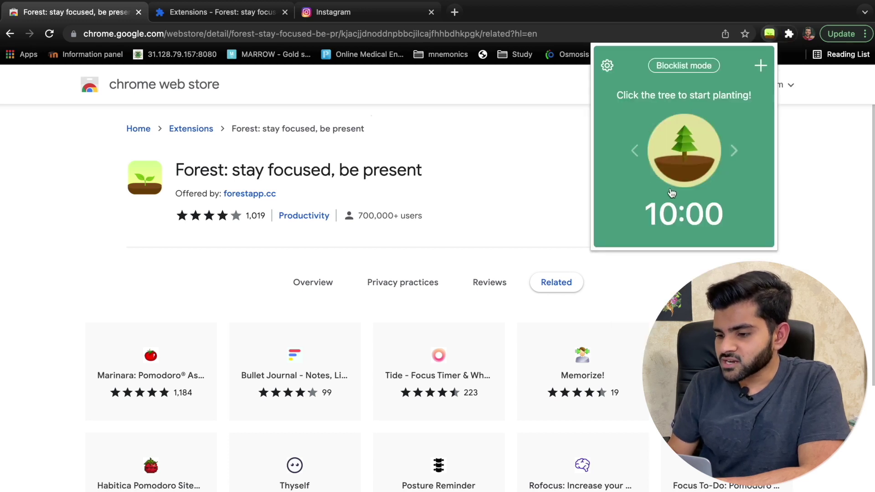
pyautogui.click(686, 157)
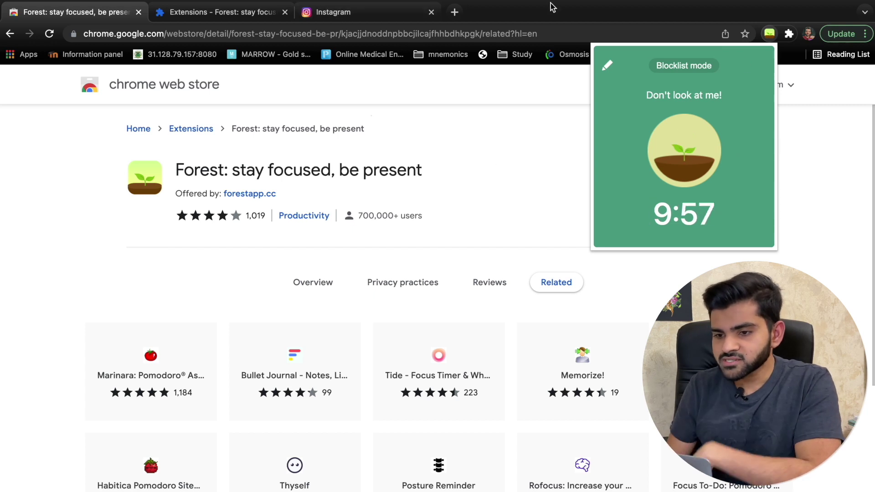
pyautogui.click(390, 13)
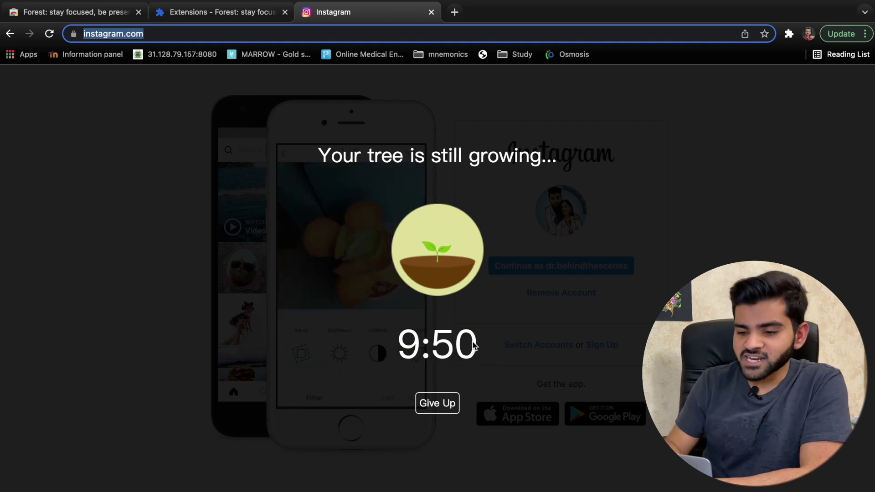
pyautogui.click(445, 401)
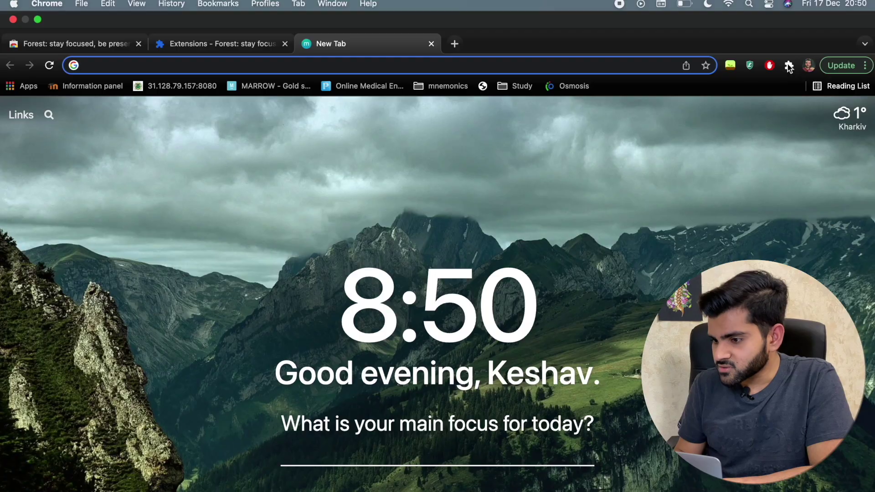
# Step: Search 'picture in picture chrome' and open the Picture-in-Picture Extension (by Google) Web Store page
pyautogui.click(789, 66)
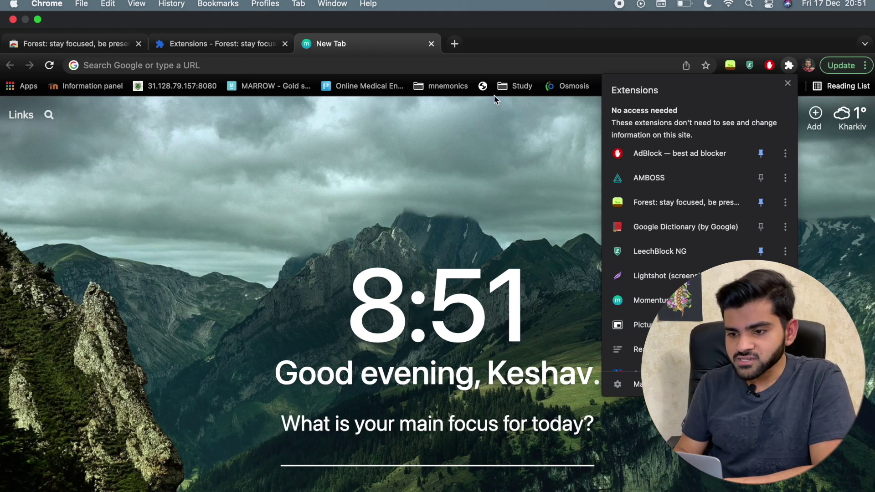
pyautogui.click(479, 64)
pyautogui.write('pict')
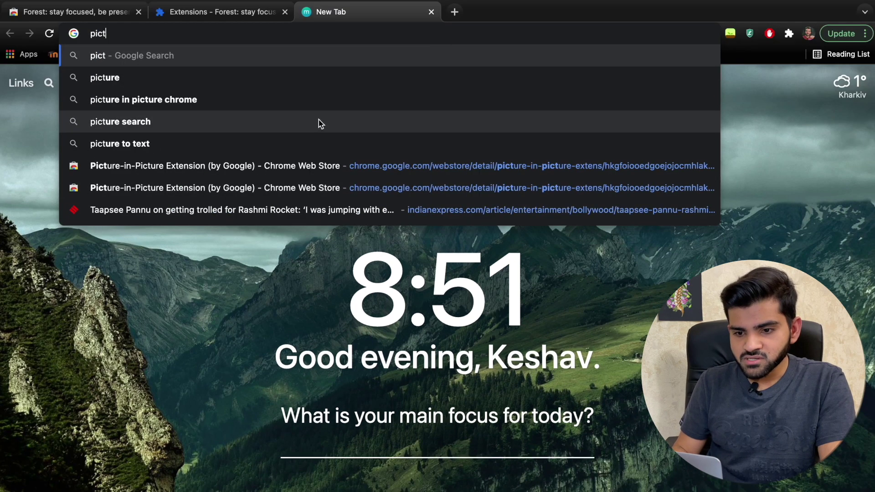
pyautogui.click(314, 105)
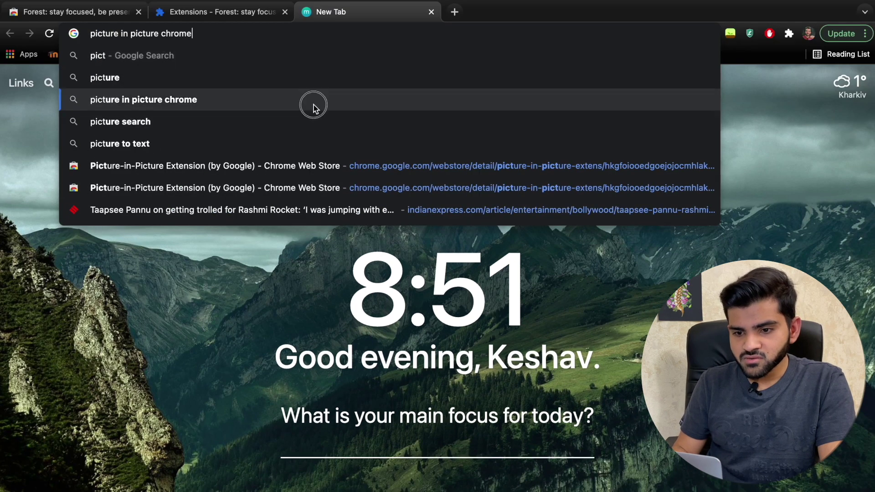
pyautogui.click(212, 209)
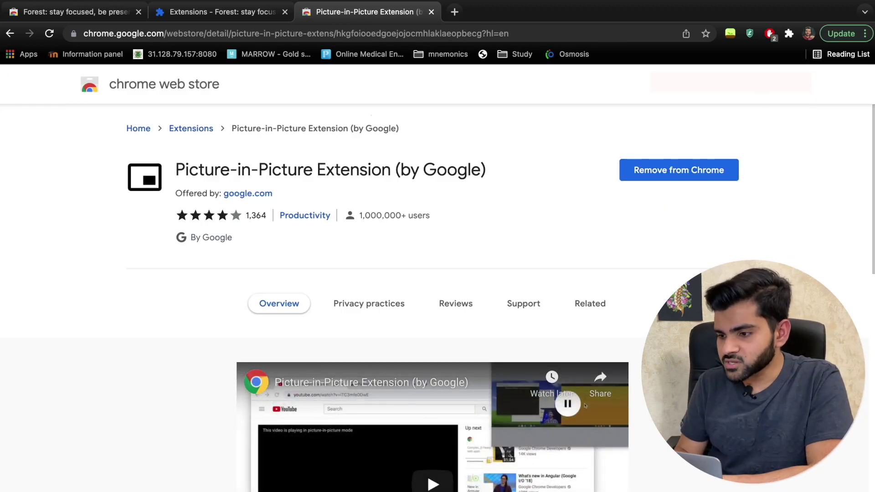
# Step: Pin the Picture-in-Picture extension to the Chrome toolbar
pyautogui.click(791, 33)
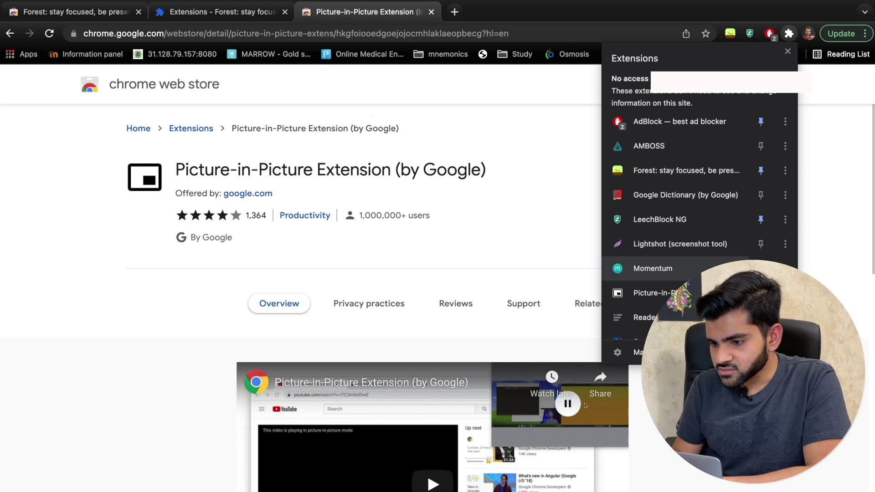
pyautogui.scroll(-1, 669, 291)
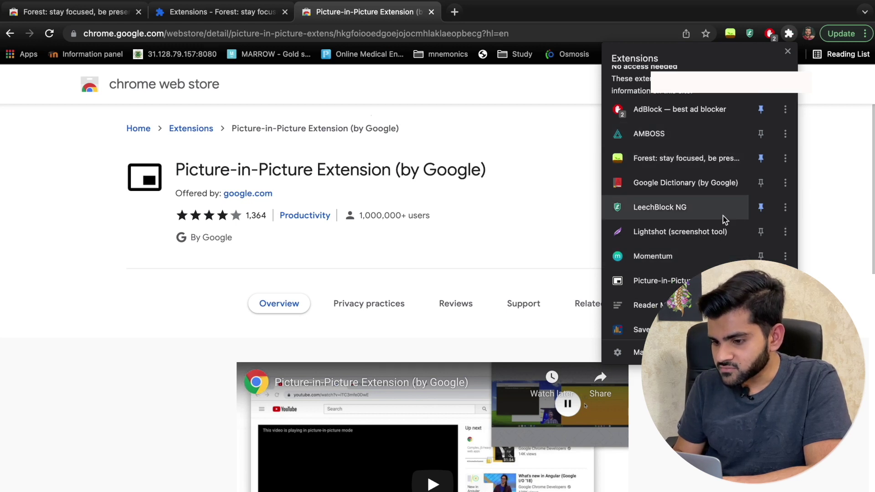
pyautogui.click(761, 280)
pyautogui.press('Escape')
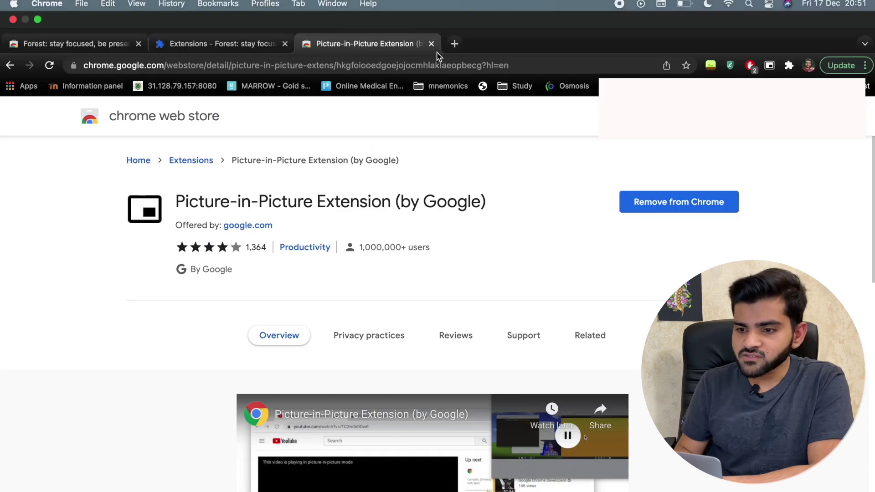
# Step: Open the YouTube revision techniques video and float it in picture-in-picture with Alt+P
pyautogui.click(453, 43)
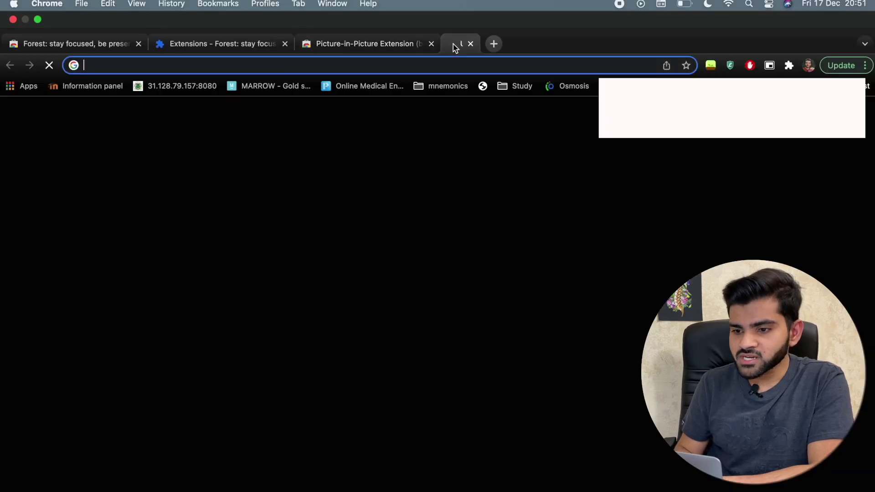
pyautogui.click(420, 60)
pyautogui.write('you')
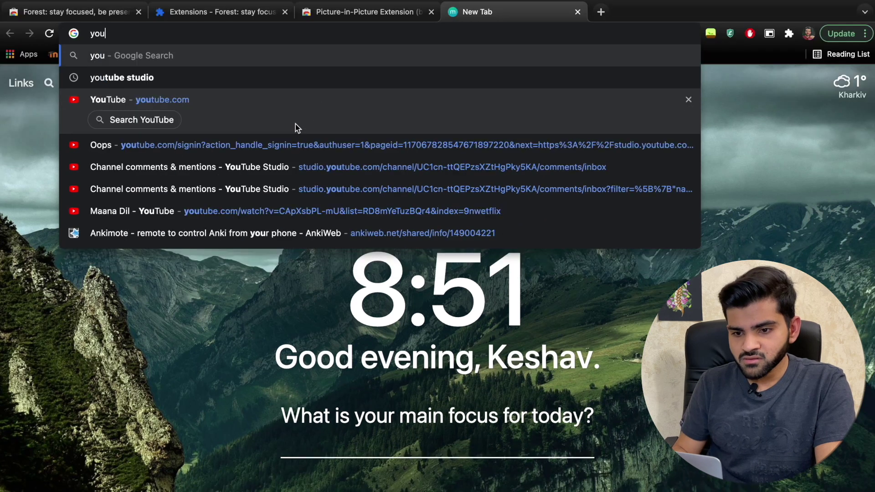
pyautogui.click(295, 119)
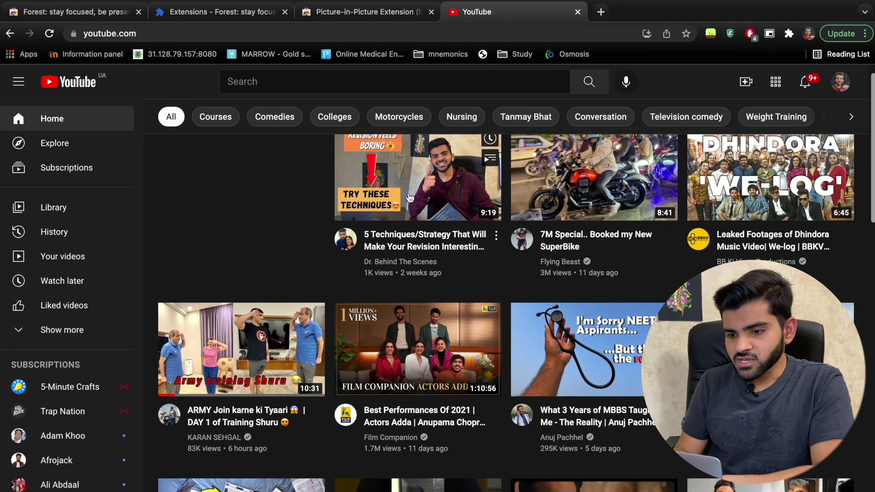
pyautogui.click(407, 195)
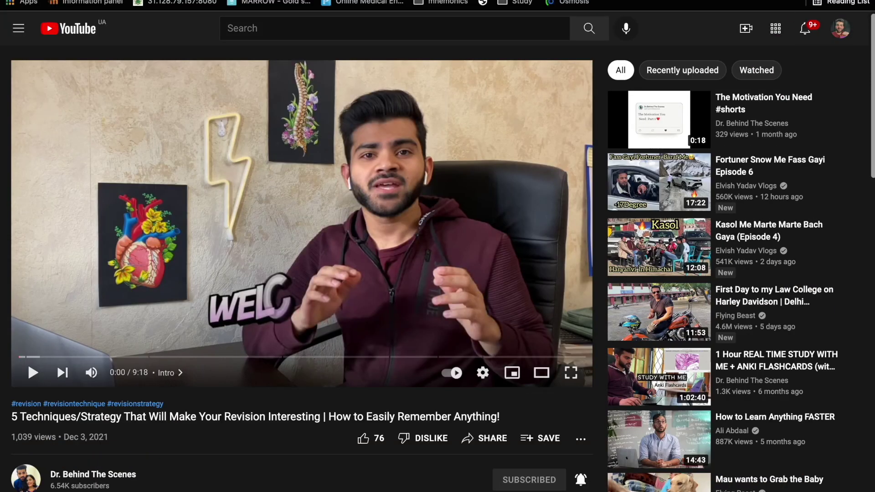
pyautogui.hotkey('alt', 'p')
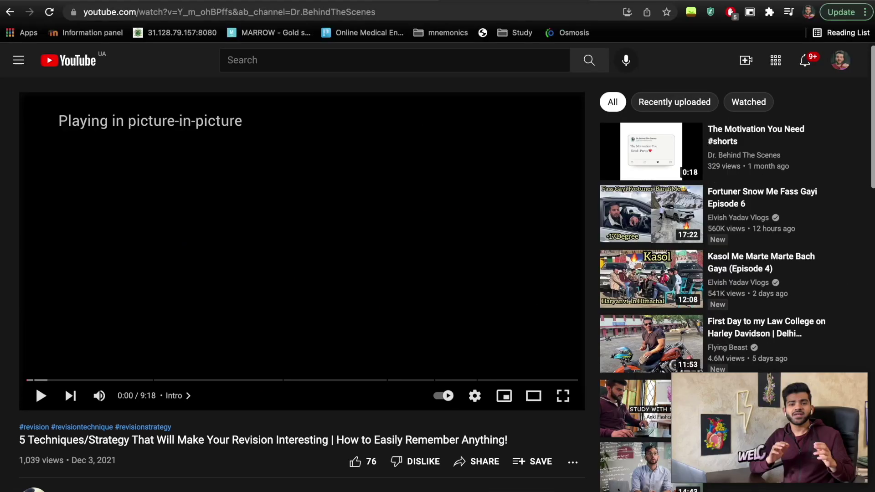
# Step: Enlarge the floating video over the tuberculosis PDF while scrolling the document
pyautogui.press('super+Tab')
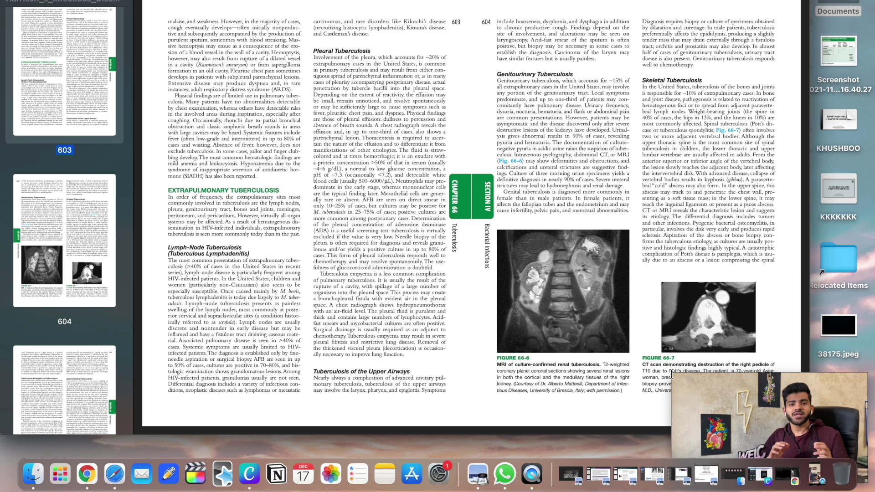
pyautogui.moveTo(673, 375); pyautogui.dragTo(473, 262)
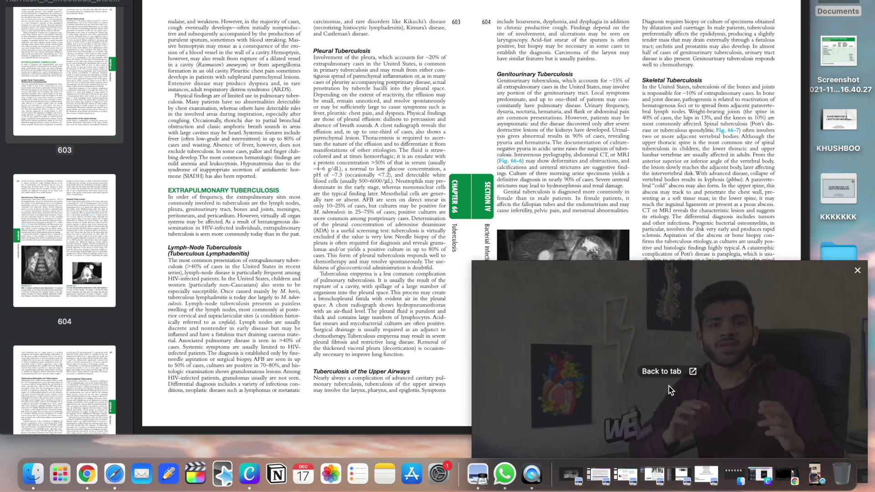
pyautogui.scroll(-10, 322, 166)
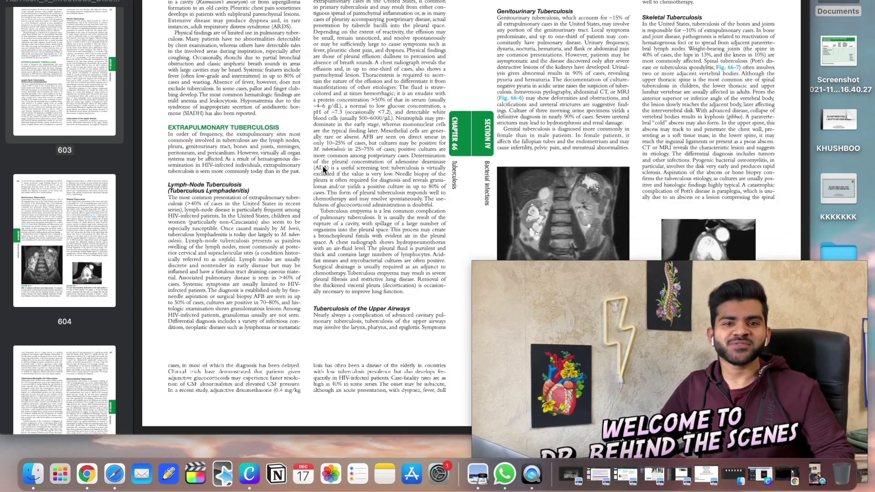
pyautogui.scroll(10, 322, 166)
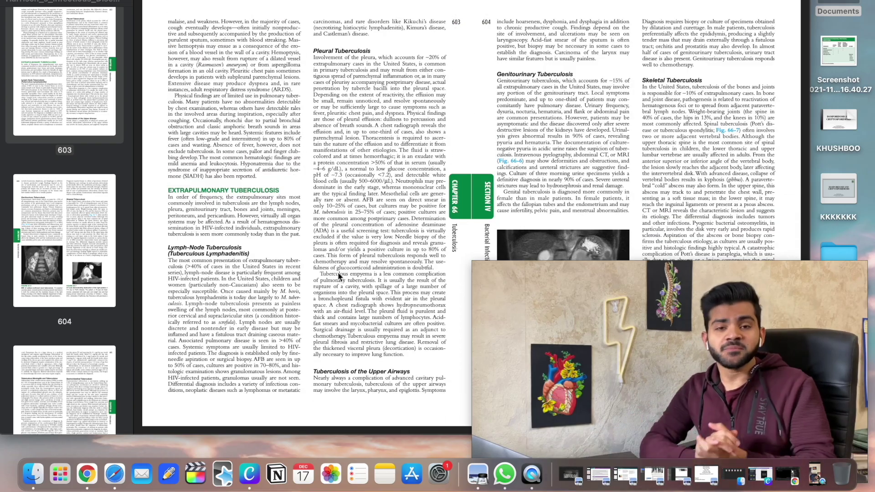
pyautogui.scroll(-10, 228, 93)
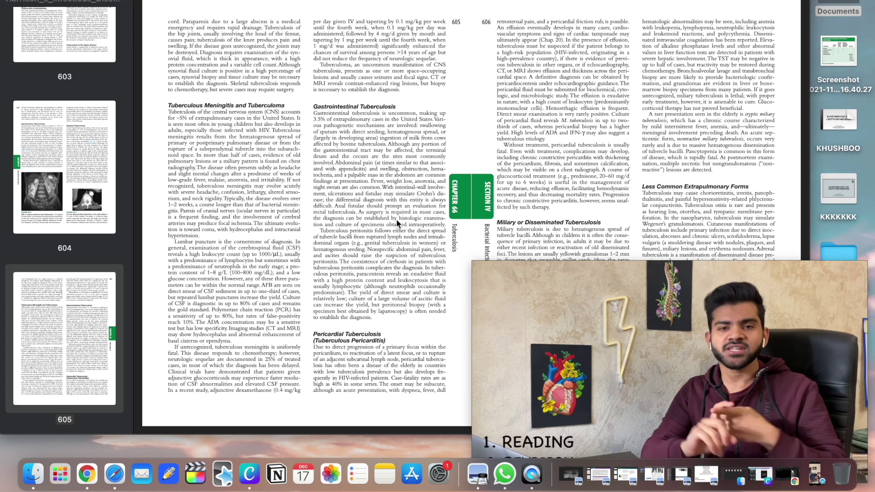
pyautogui.moveTo(598, 331)
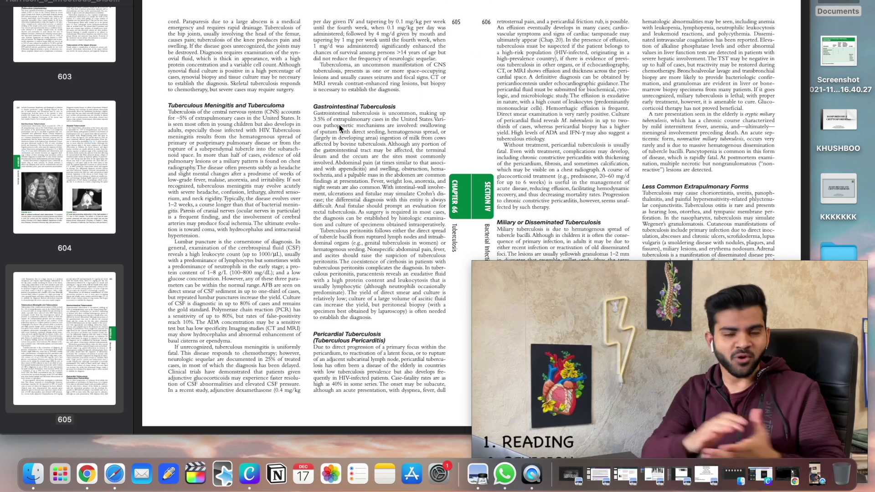
pyautogui.click(340, 129)
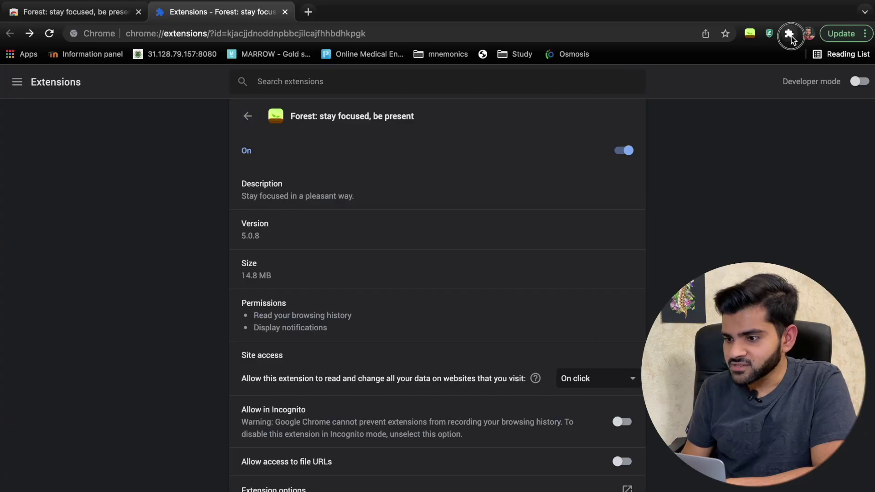
# Step: Pin AdBlock to the Chrome toolbar
pyautogui.click(790, 34)
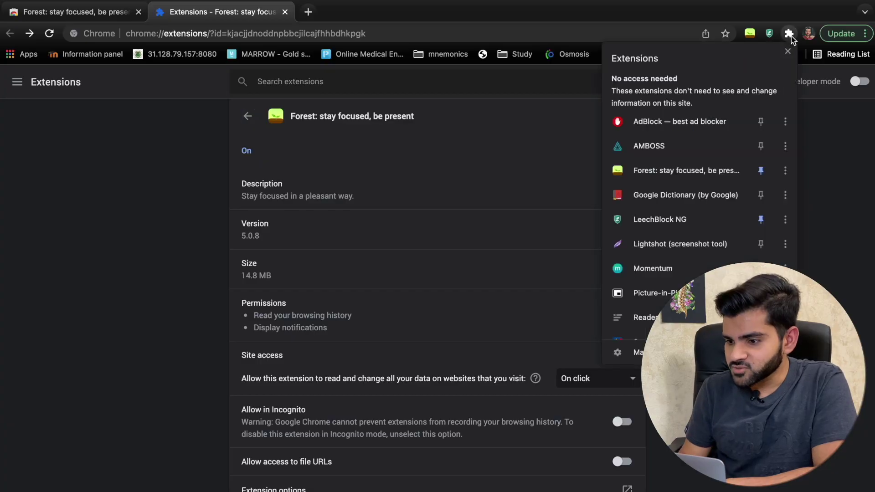
pyautogui.click(761, 122)
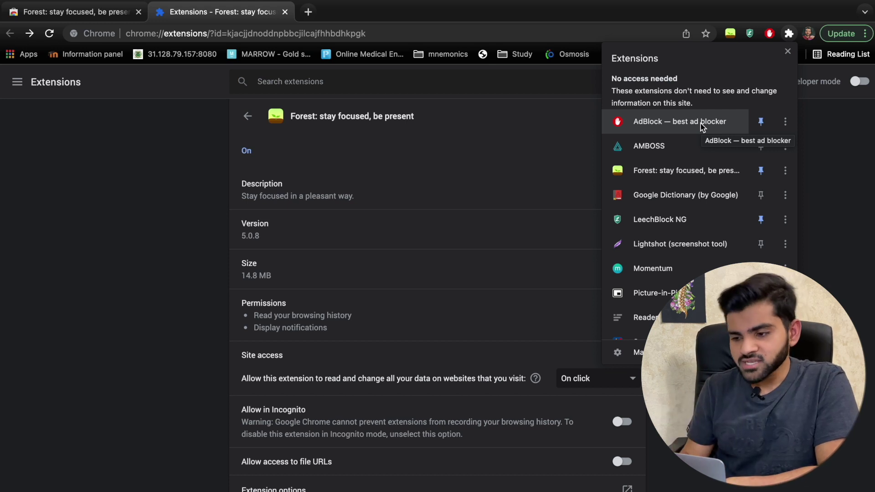
pyautogui.press('Escape')
# Step: Open youtube.com in a new tab and browse the home feed
pyautogui.press('cmd+t')
pyautogui.click(285, 67)
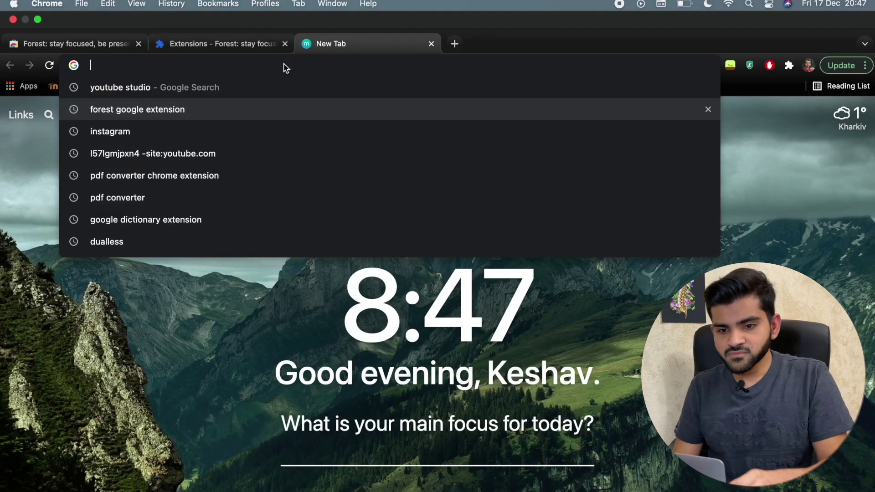
pyautogui.write('youtube.com')
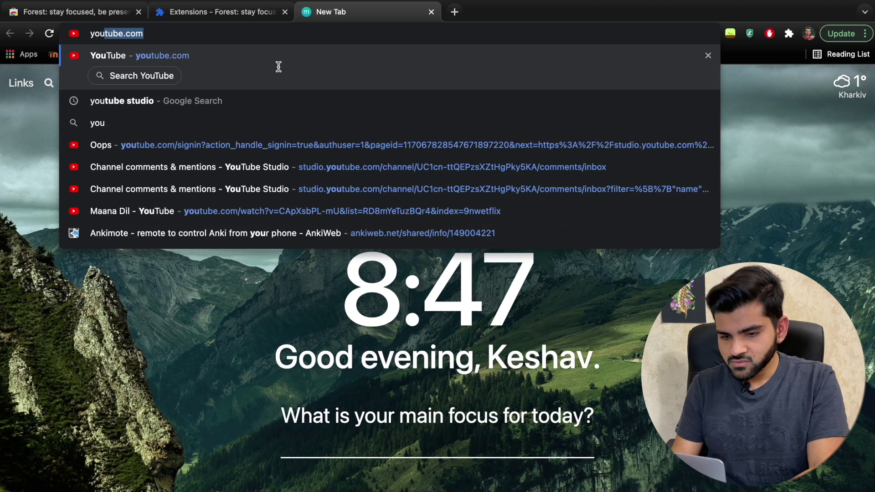
pyautogui.press('Return')
pyautogui.click(842, 92)
pyautogui.click(649, 93)
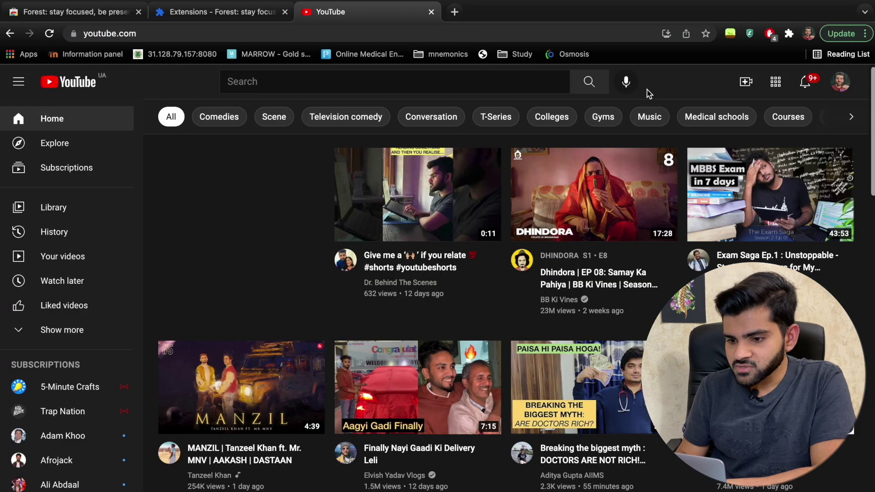
pyautogui.scroll(-4, 650, 93)
pyautogui.scroll(3, 650, 93)
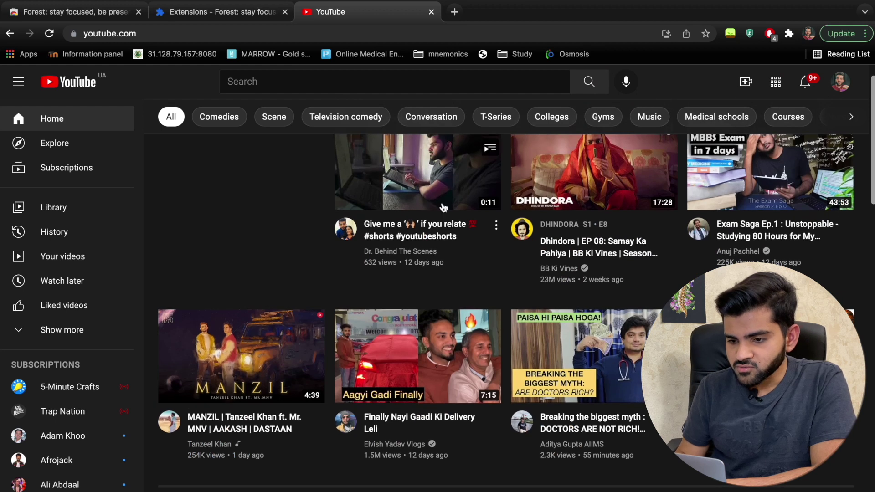
# Step: Play the relatable Shorts and 'Finally Nayi Gaadi Ki Delivery Leli' videos, then view AdBlock's blocked-ads statistics
pyautogui.click(404, 190)
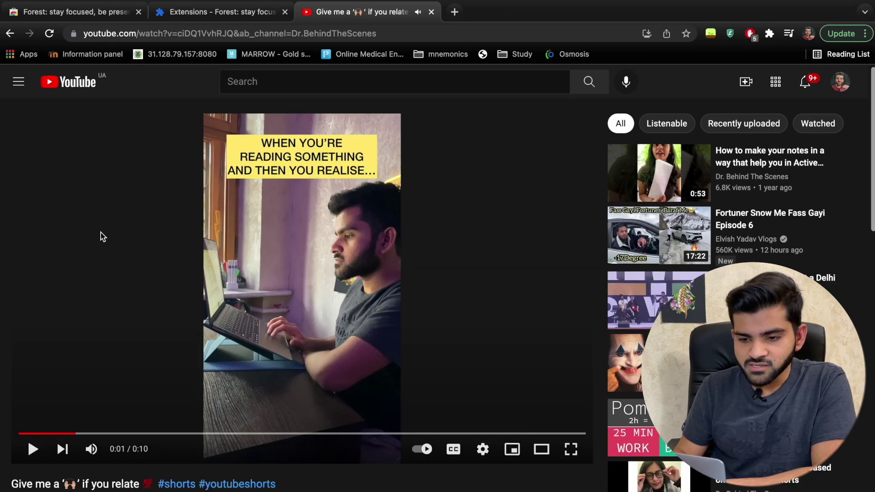
pyautogui.hscroll(-5, 99, 237)
pyautogui.scroll(-4, 336, 365)
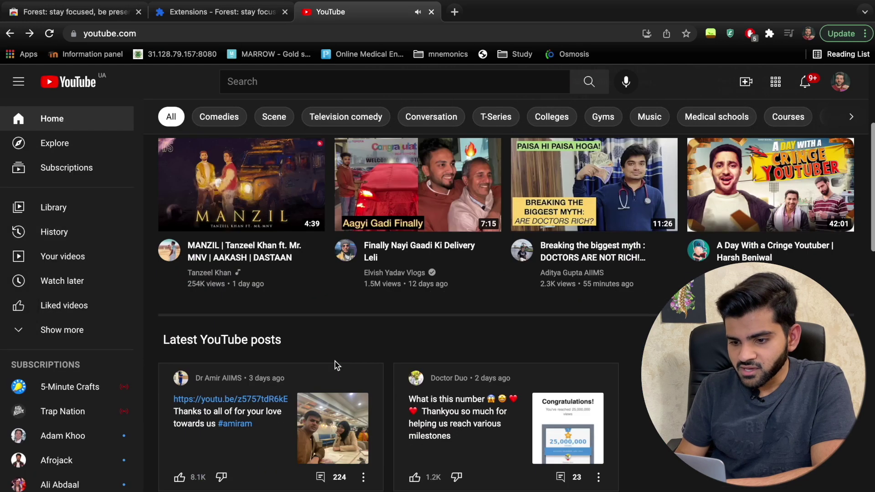
pyautogui.click(402, 193)
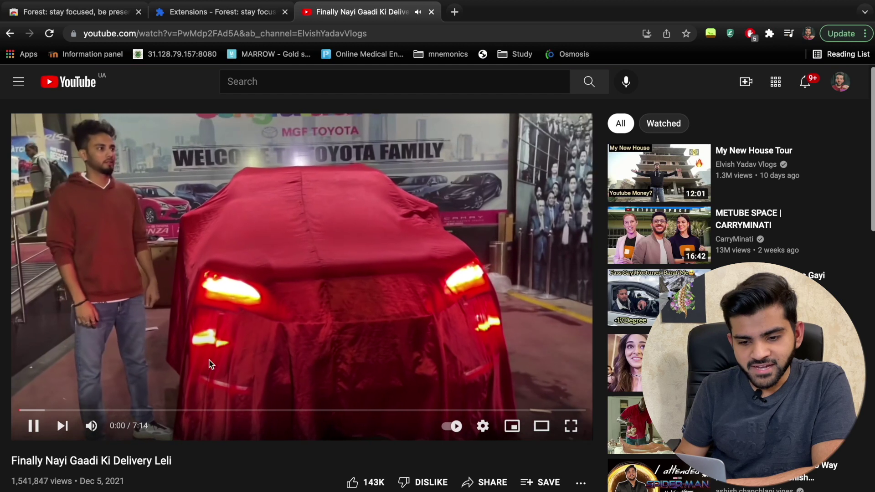
pyautogui.click(192, 286)
pyautogui.press('super+bracketleft')
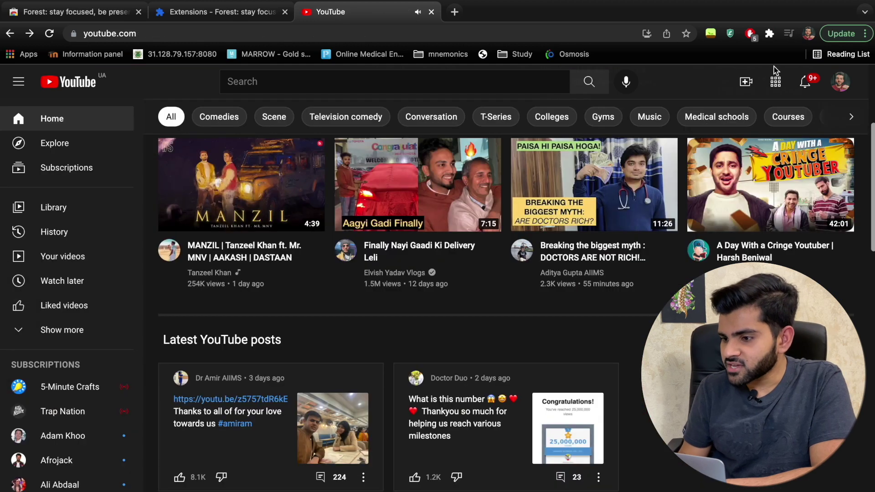
pyautogui.click(751, 34)
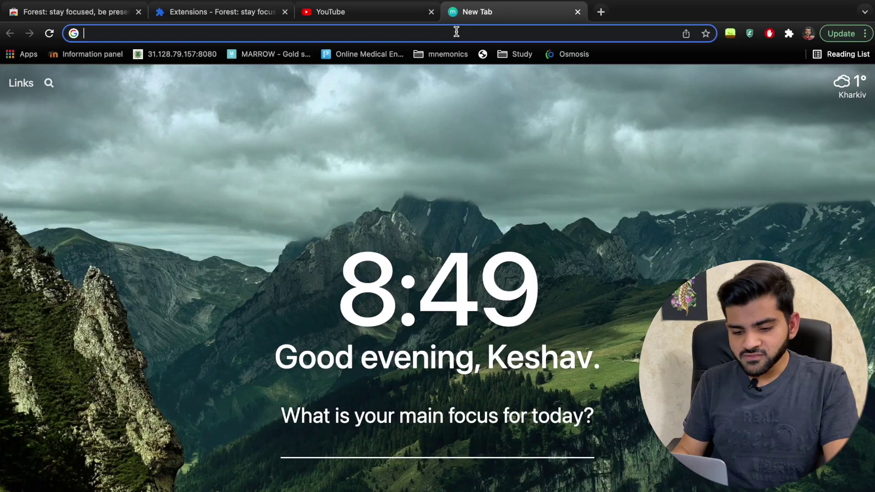
# Step: Type 'wev' as a web address in the new Momentum tab
pyautogui.write('wev')
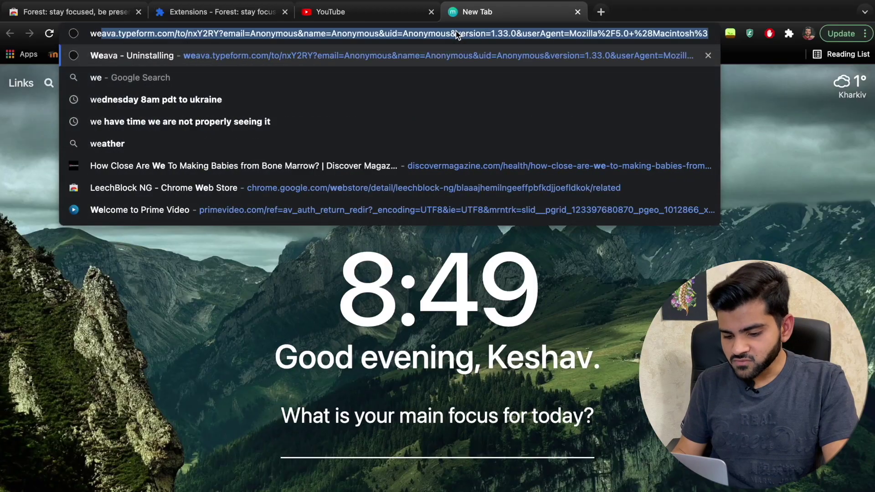
pyautogui.press('BackSpace')
pyautogui.press('BackSpace')
pyautogui.press('BackSpace')
pyautogui.write('bom=')
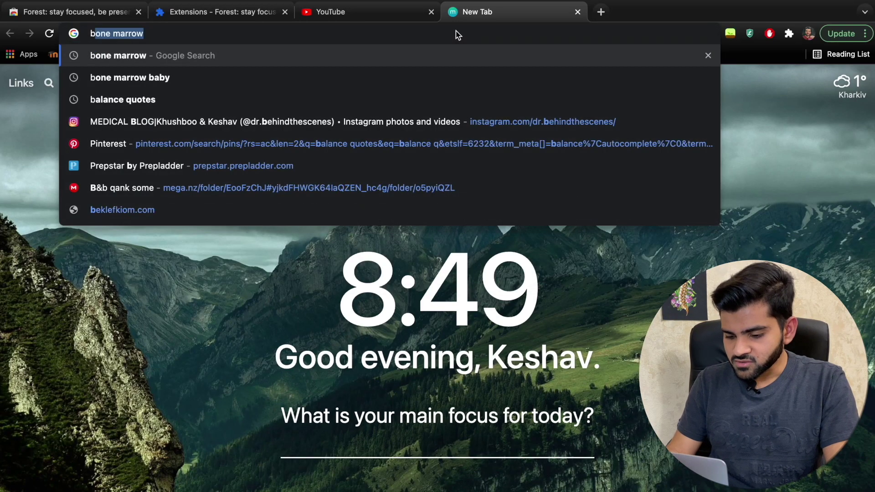
pyautogui.press('BackSpace')
pyautogui.write('ne')
pyautogui.press('BackSpace')
pyautogui.press('BackSpace')
pyautogui.press('BackSpace')
pyautogui.press('BackSpace')
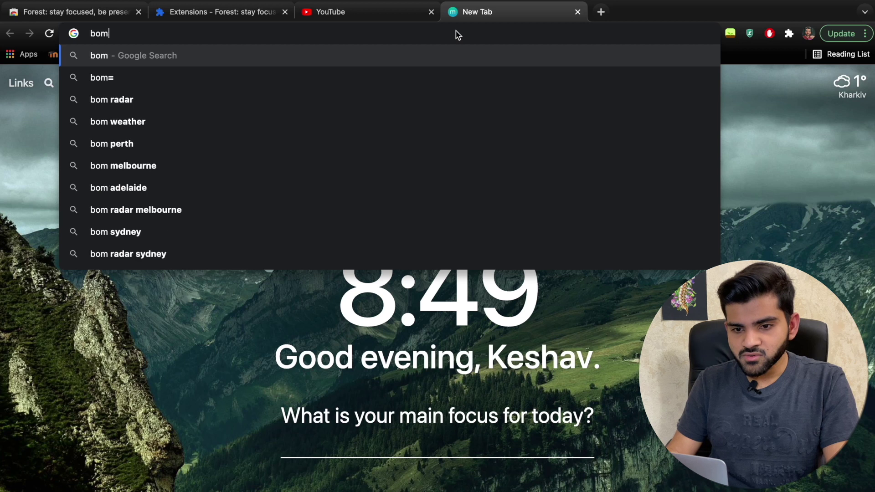
pyautogui.click(414, 98)
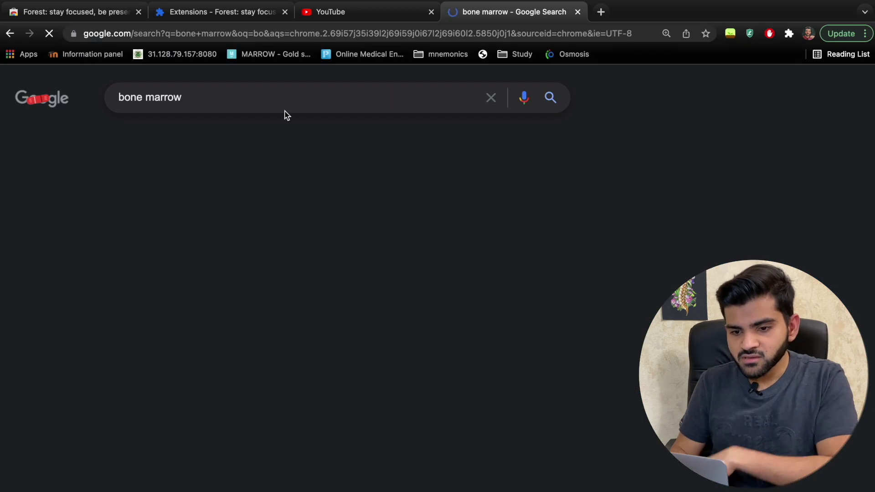
pyautogui.scroll(-5, 249, 292)
pyautogui.scroll(-3, 250, 292)
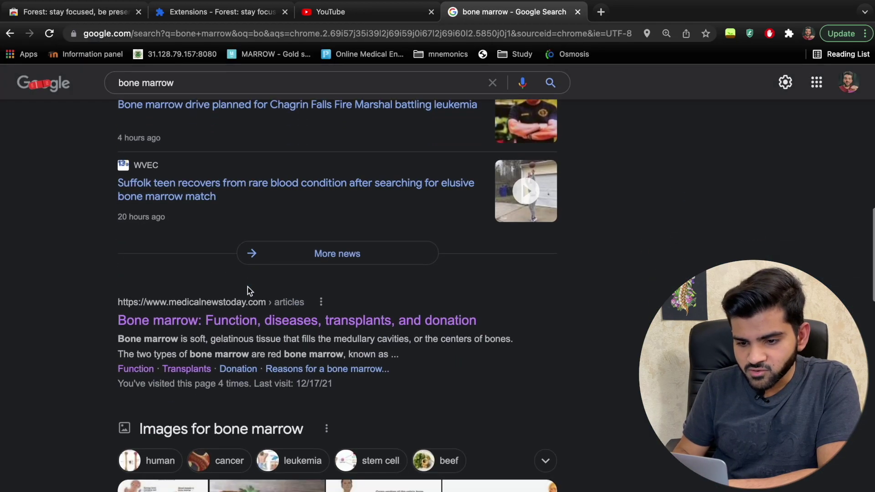
pyautogui.click(250, 321)
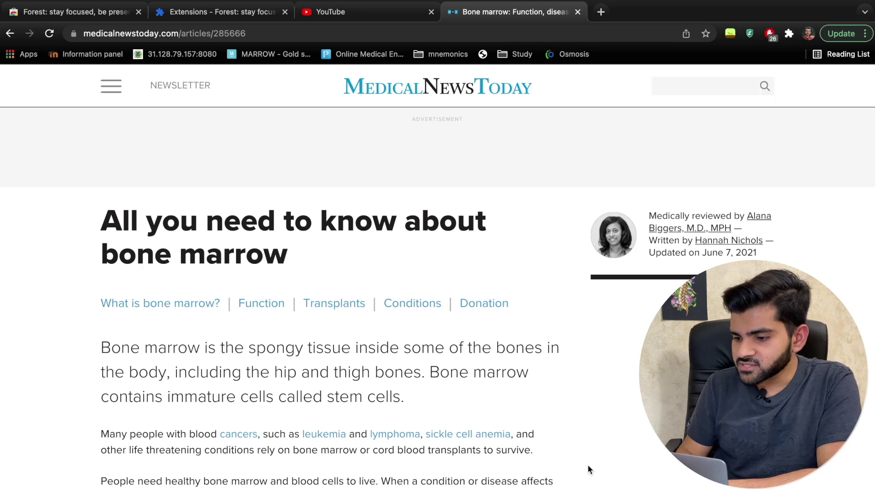
pyautogui.scroll(-3, 589, 469)
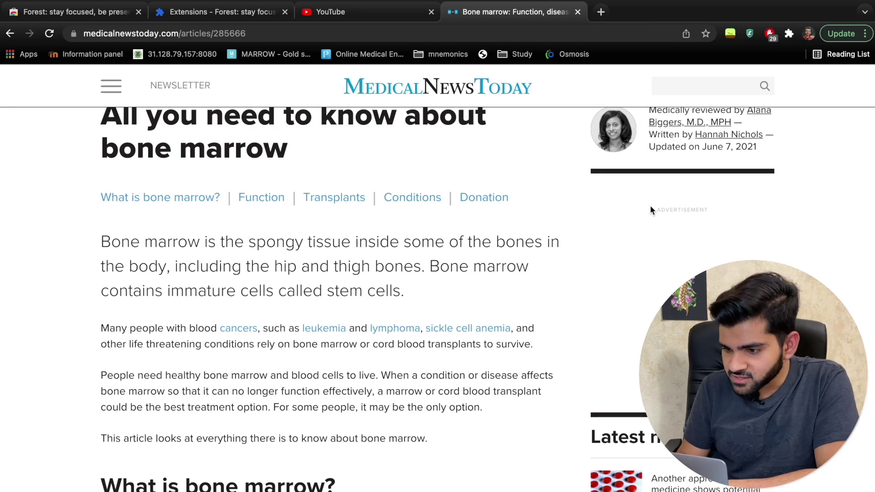
pyautogui.scroll(-5, 692, 192)
pyautogui.scroll(-20, 331, 296)
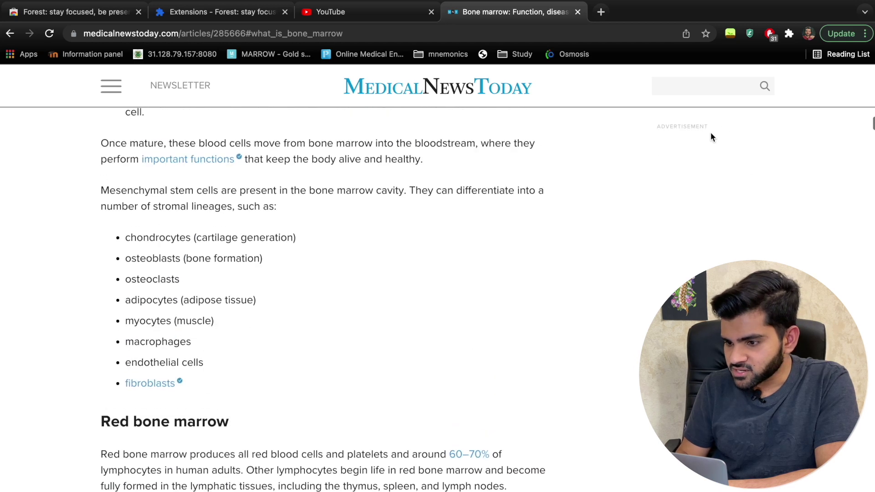
pyautogui.scroll(-15, 709, 142)
pyautogui.scroll(3, 709, 147)
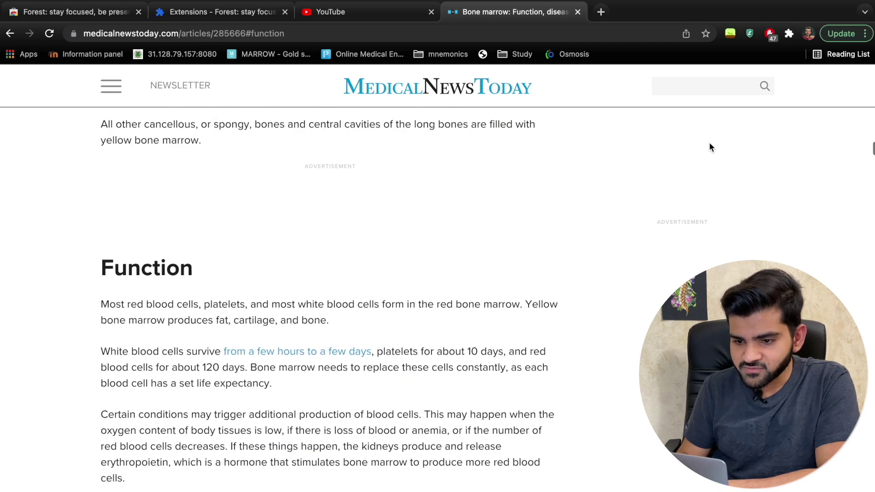
pyautogui.click(770, 33)
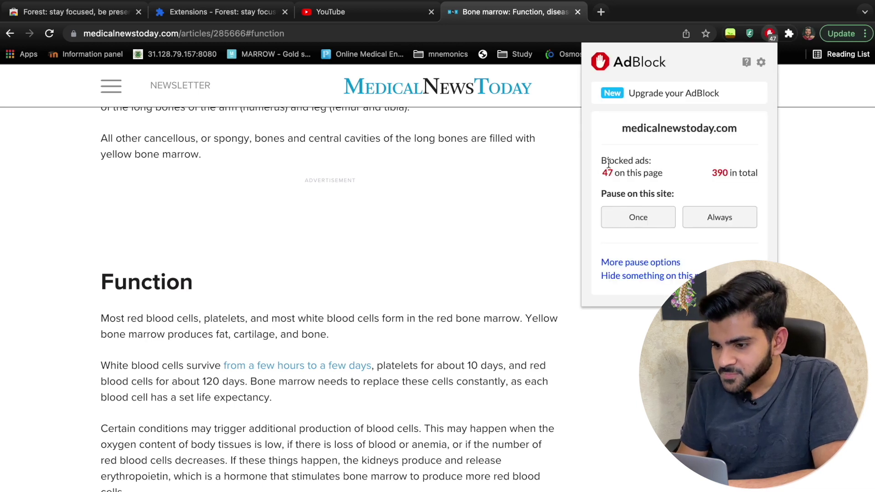
pyautogui.moveTo(602, 161); pyautogui.dragTo(651, 160)
pyautogui.click(607, 176)
pyautogui.moveTo(607, 177); pyautogui.dragTo(660, 177)
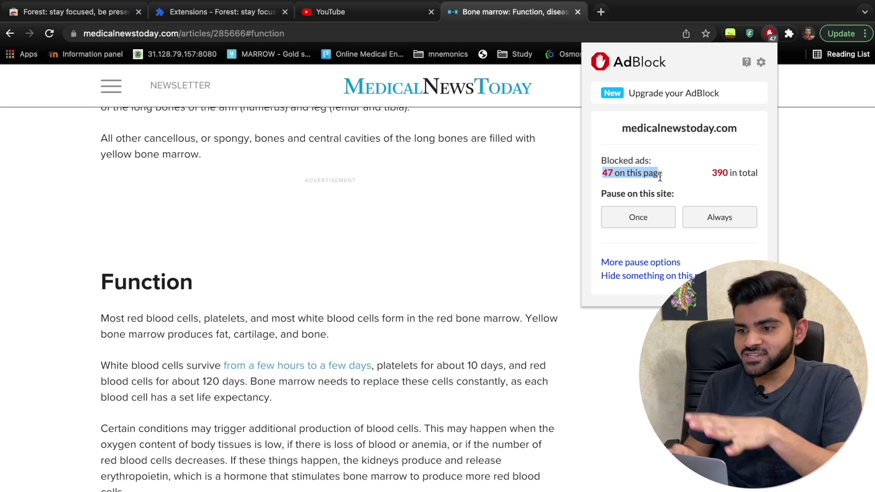
pyautogui.click(569, 208)
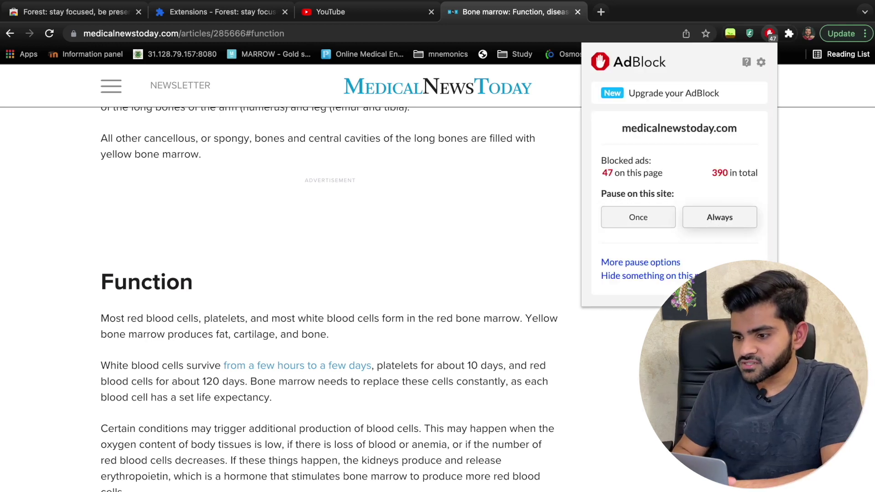
# Step: Pause AdBlock on medicalnewstoday.com, reopen the bone marrow article and scroll through its ads
pyautogui.click(711, 221)
pyautogui.press('super+Left')
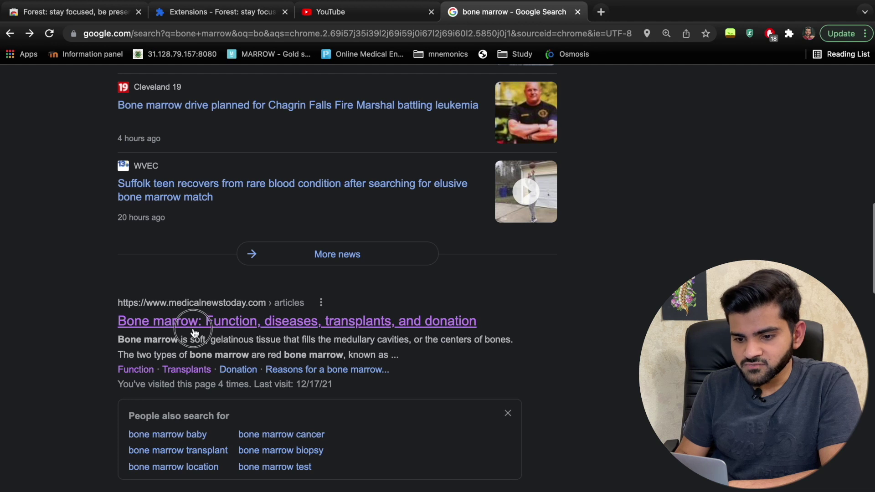
pyautogui.click(193, 330)
pyautogui.scroll(-3, 625, 273)
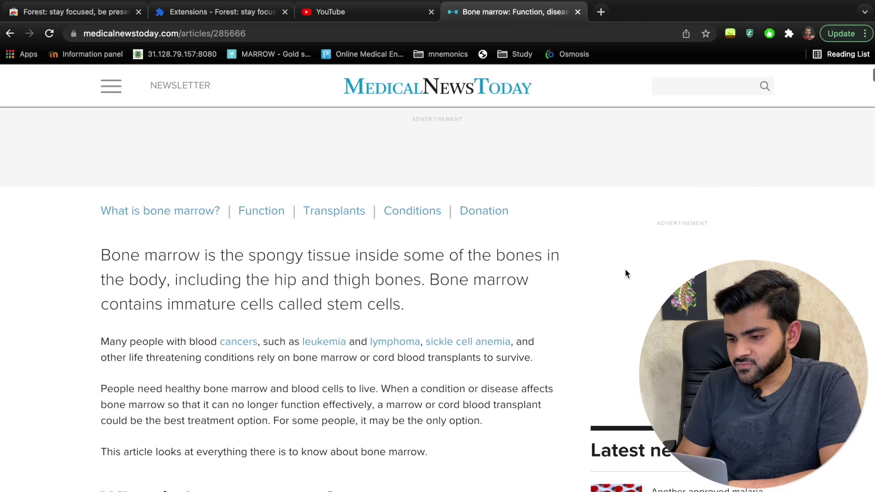
pyautogui.scroll(-3, 625, 273)
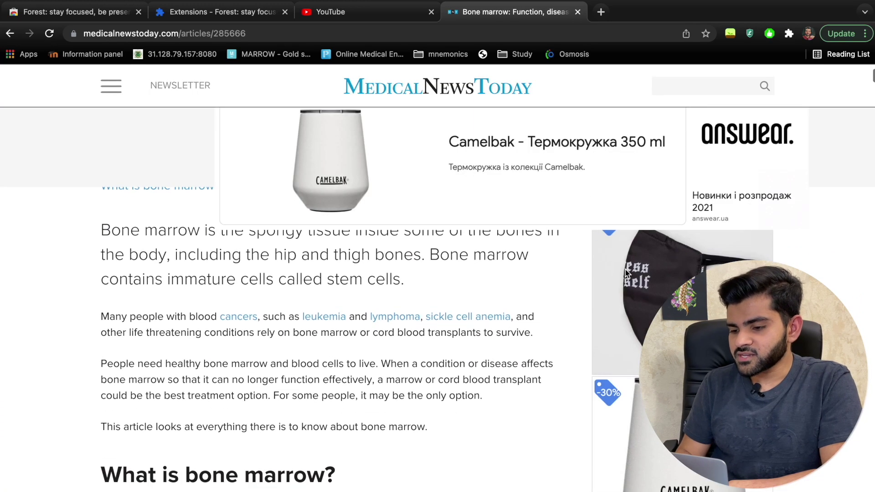
pyautogui.scroll(-15, 625, 273)
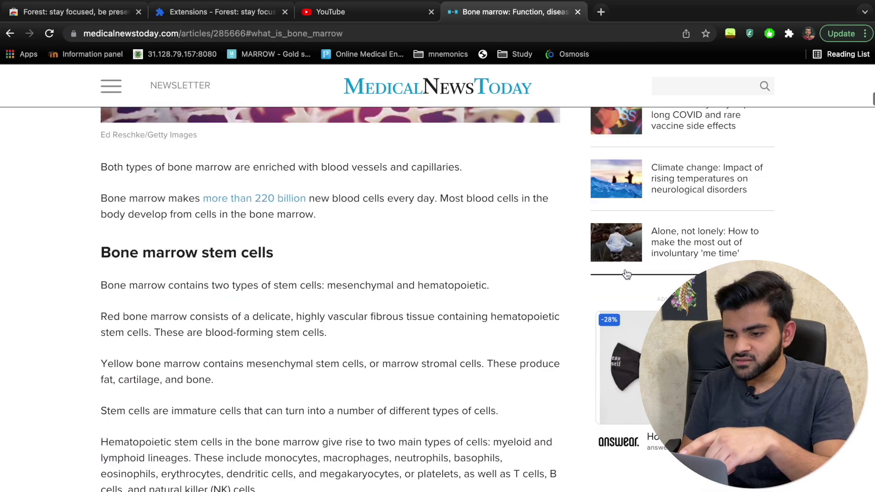
pyautogui.scroll(-10, 693, 149)
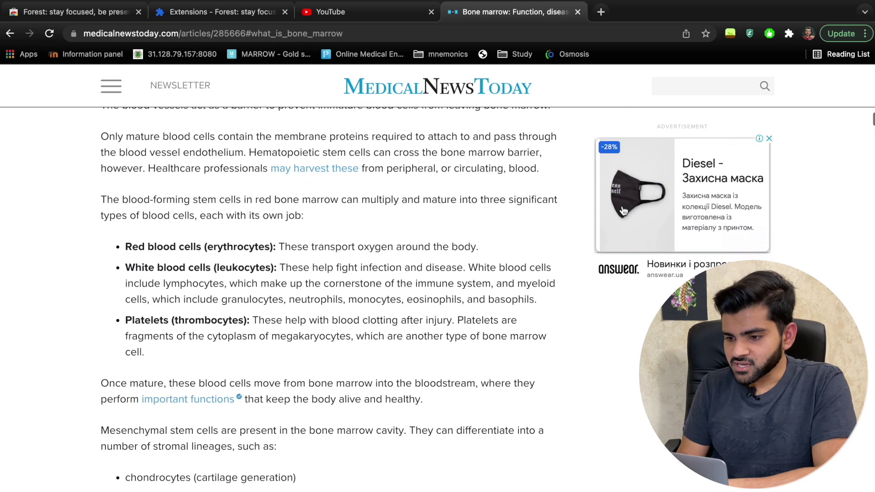
pyautogui.scroll(-10, 620, 214)
pyautogui.scroll(-15, 613, 223)
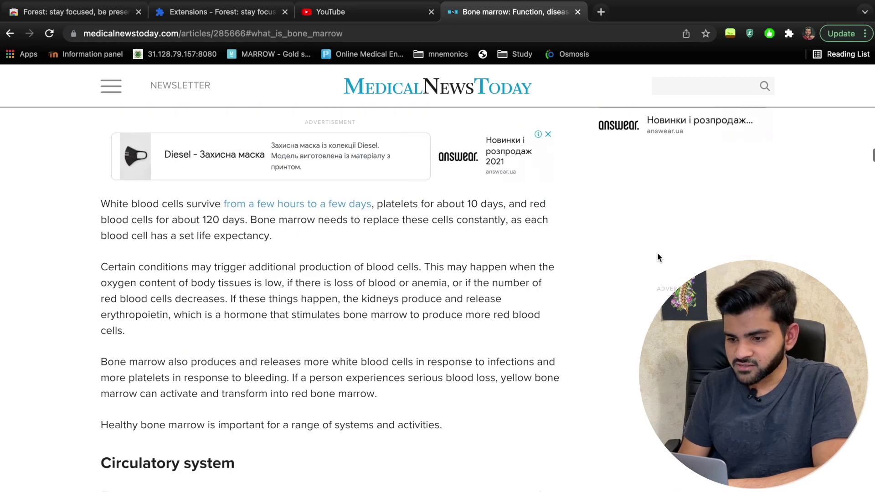
pyautogui.scroll(8, 658, 258)
pyautogui.scroll(-15, 658, 258)
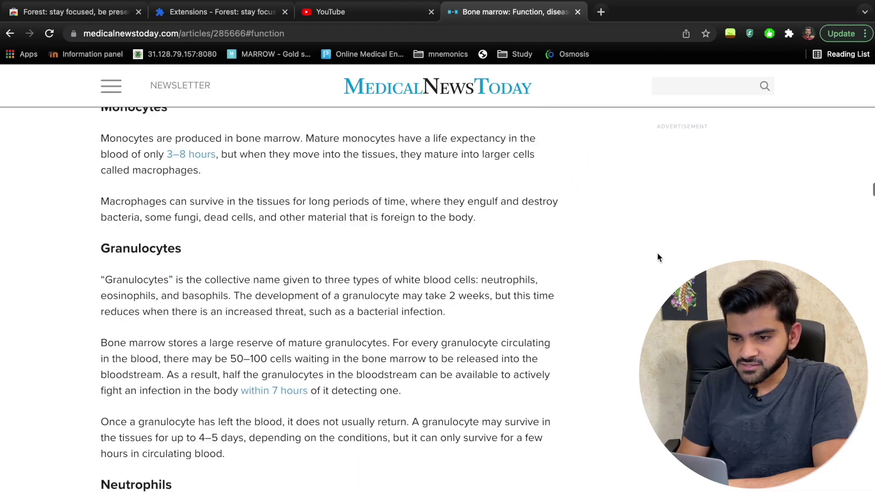
pyautogui.scroll(8, 658, 258)
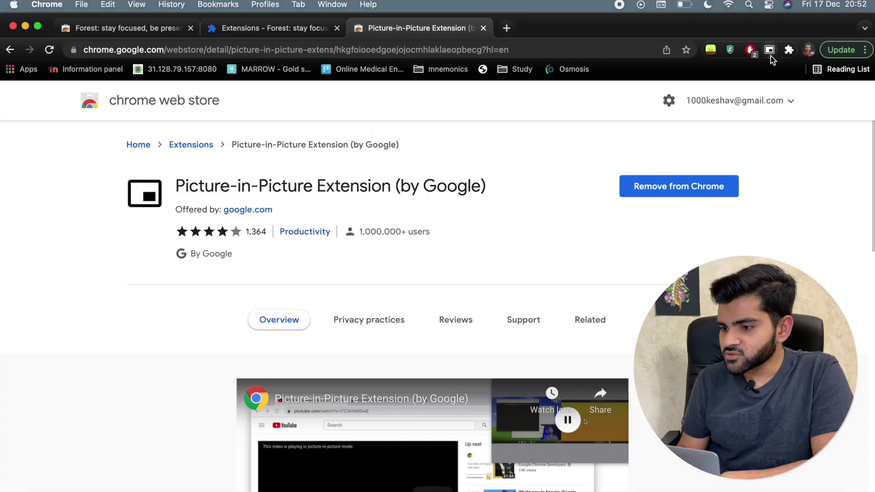
# Step: Search 'bone marrow' in a new tab and open MedlinePlus's Bone Marrow Diseases page
pyautogui.click(789, 50)
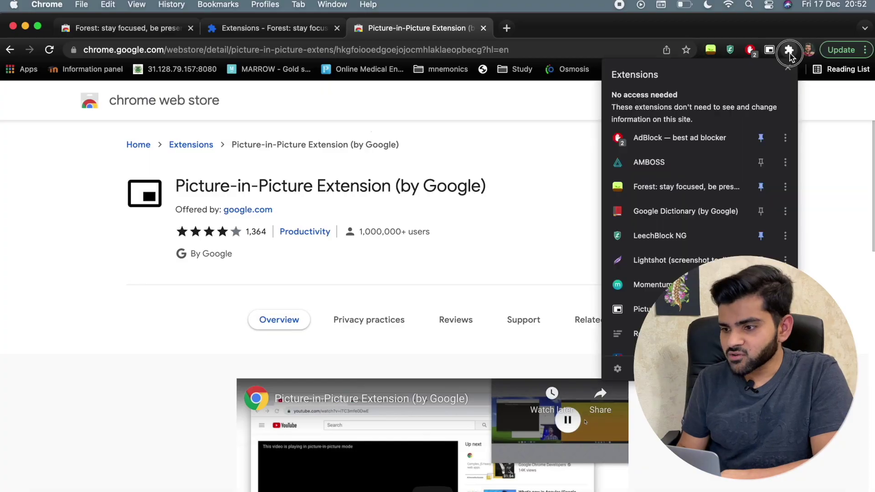
pyautogui.scroll(-1, 638, 319)
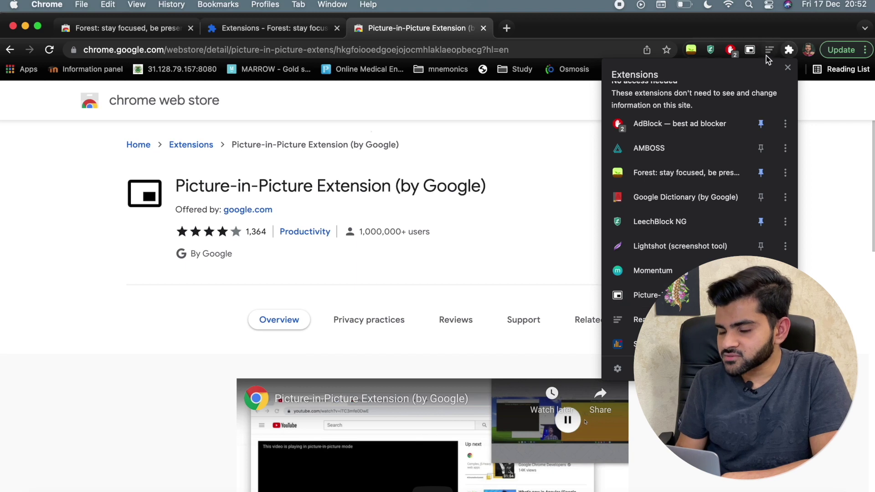
pyautogui.click(499, 33)
pyautogui.click(506, 28)
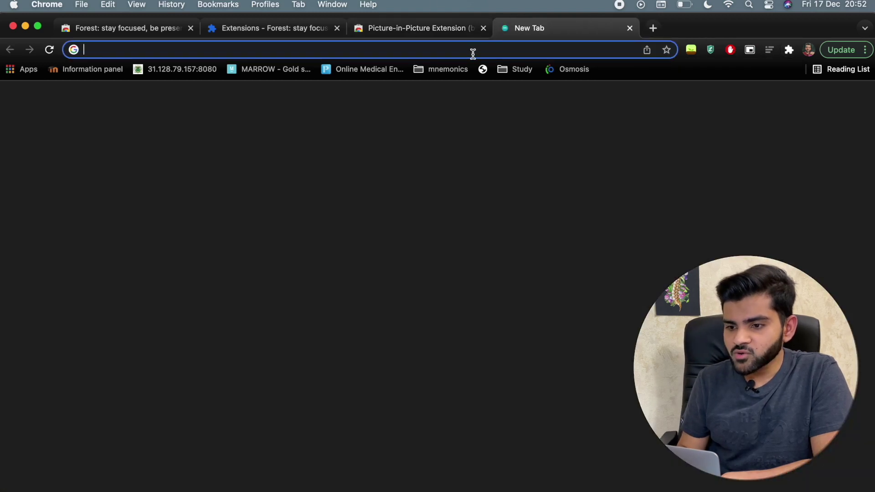
pyautogui.click(328, 93)
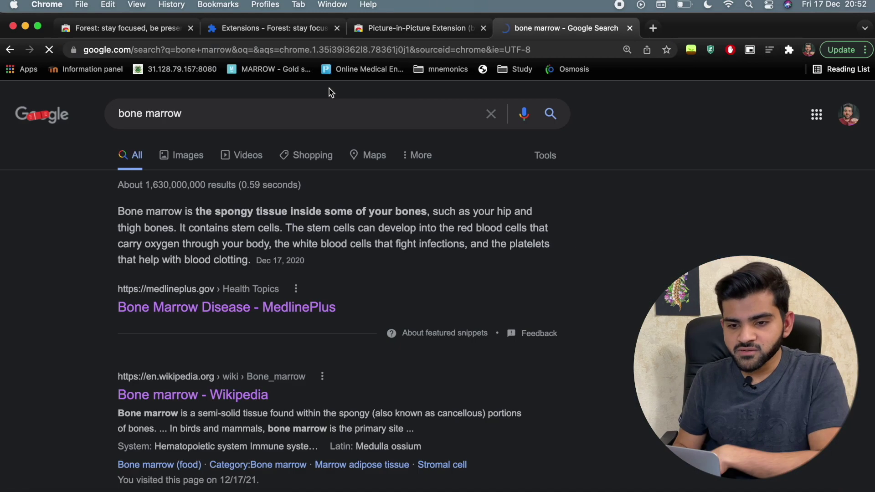
pyautogui.scroll(-3, 217, 267)
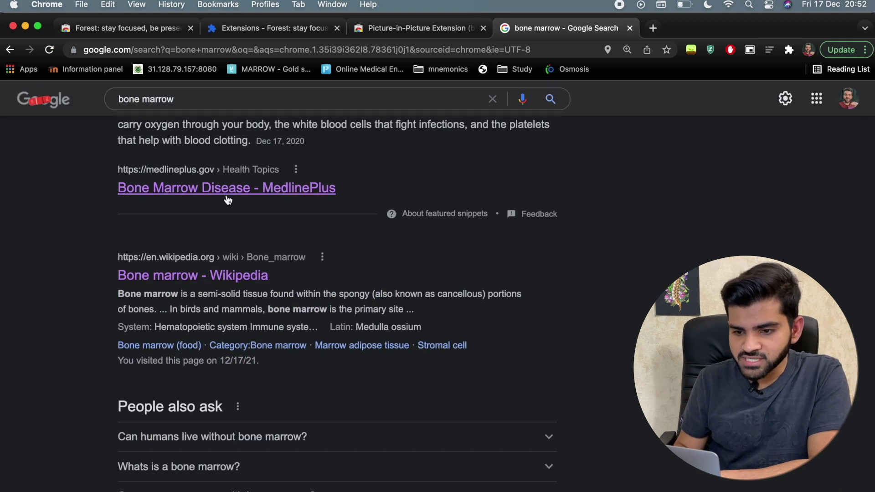
pyautogui.click(226, 189)
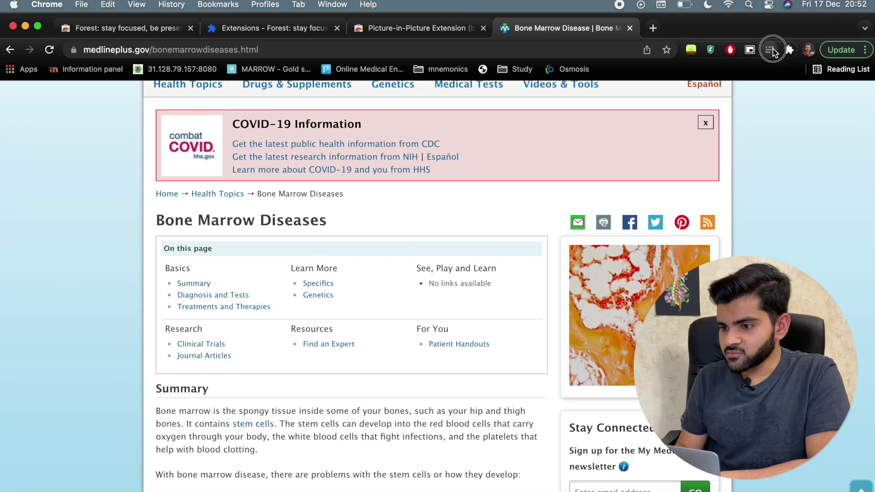
# Step: Show the page in Reader Mode, scroll the 13 min read, and open its style settings
pyautogui.click(771, 50)
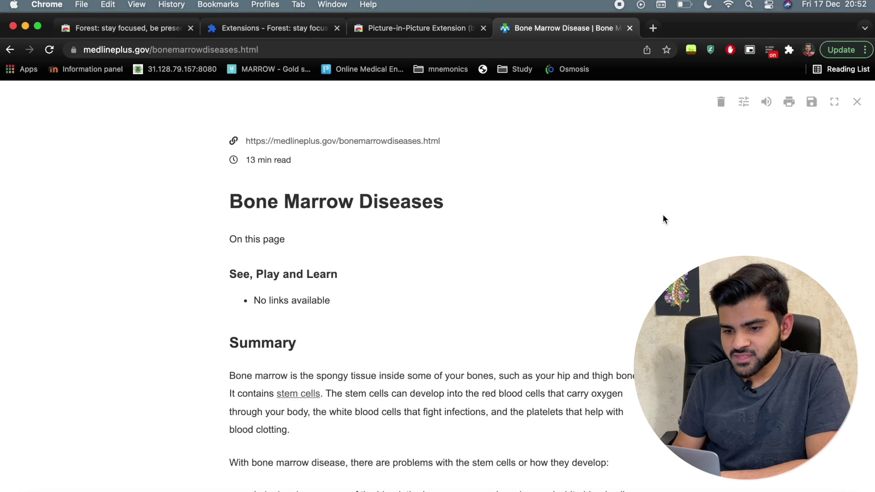
pyautogui.scroll(-1, 663, 215)
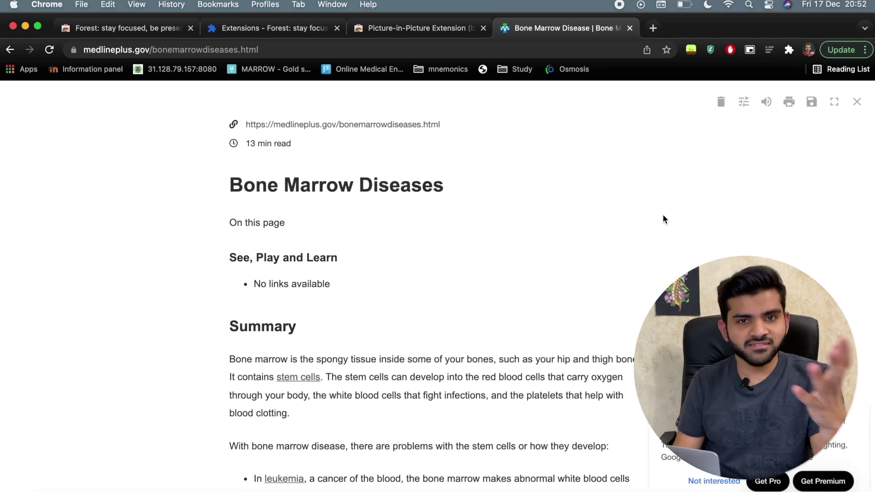
pyautogui.scroll(-5, 662, 215)
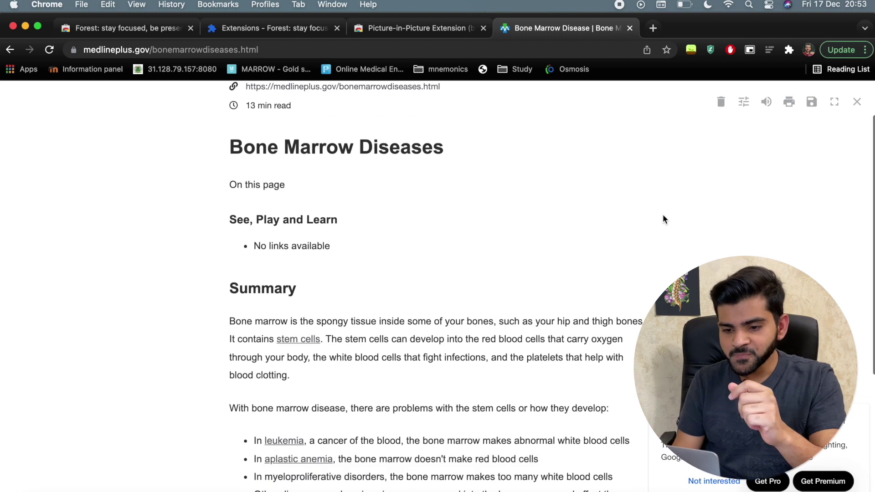
pyautogui.scroll(5, 664, 220)
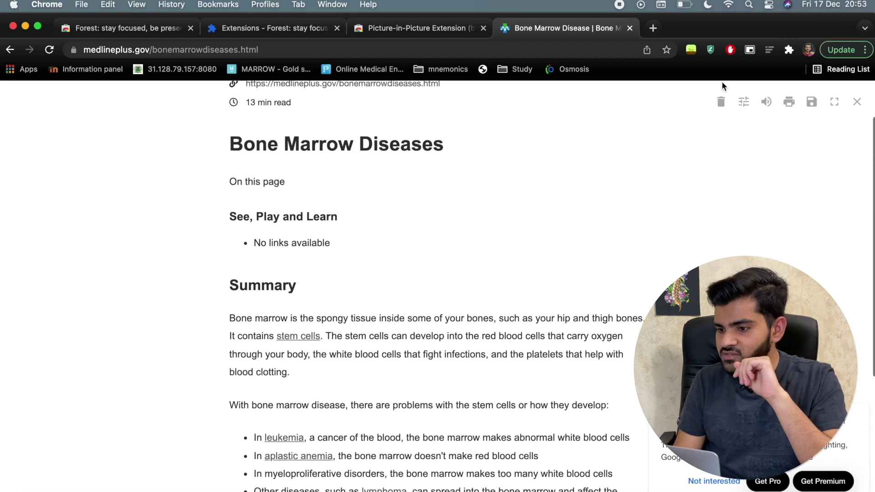
pyautogui.click(744, 102)
# Step: Switch the reader view font to Lora, then briefly play and stop text-to-speech
pyautogui.click(775, 159)
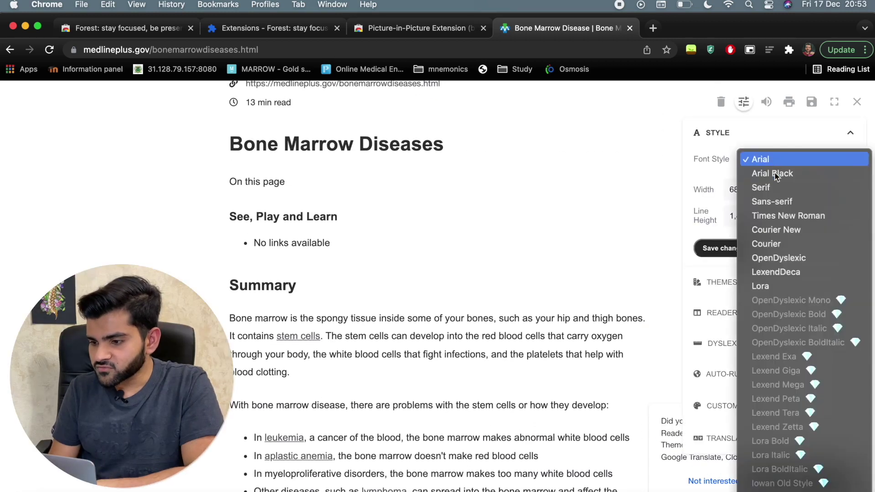
pyautogui.click(775, 286)
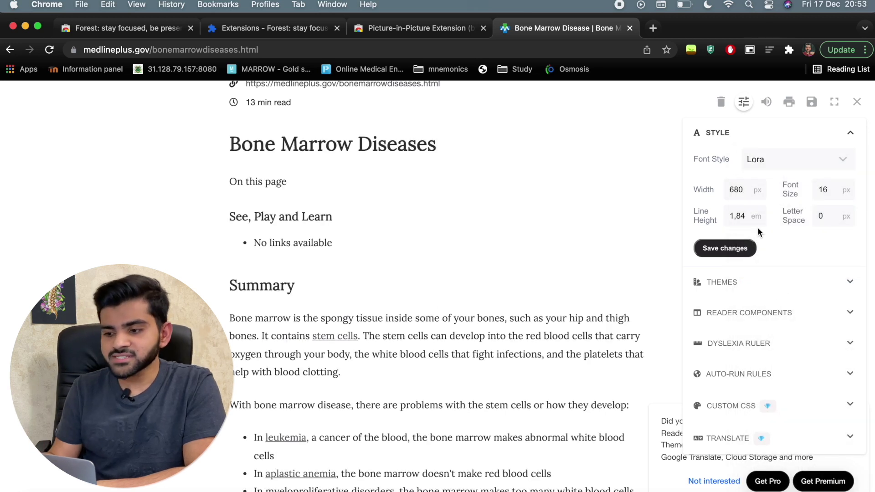
pyautogui.click(767, 101)
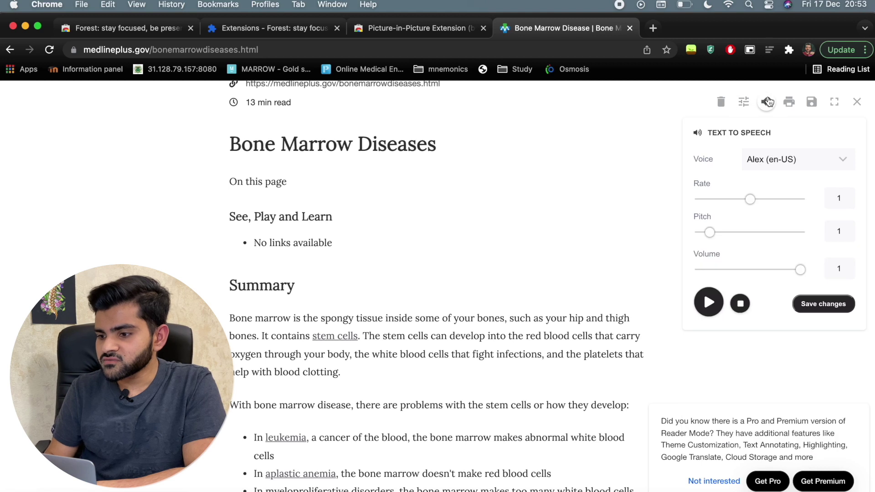
pyautogui.click(709, 304)
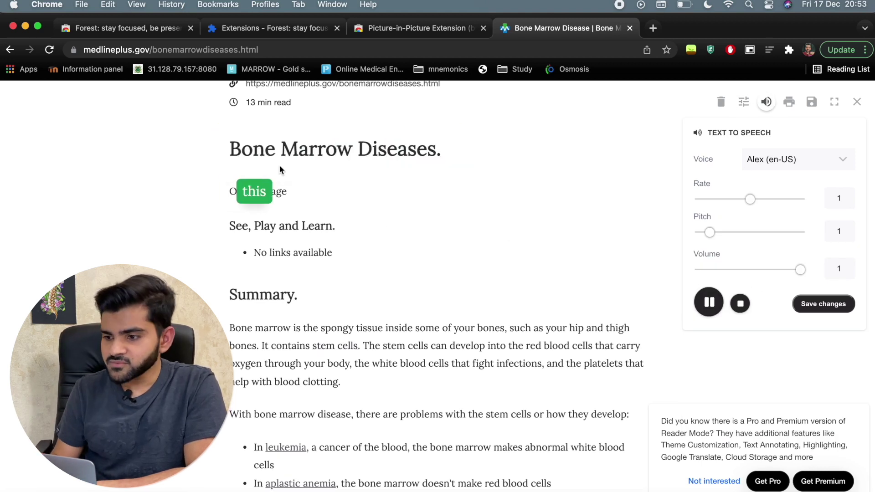
pyautogui.click(767, 102)
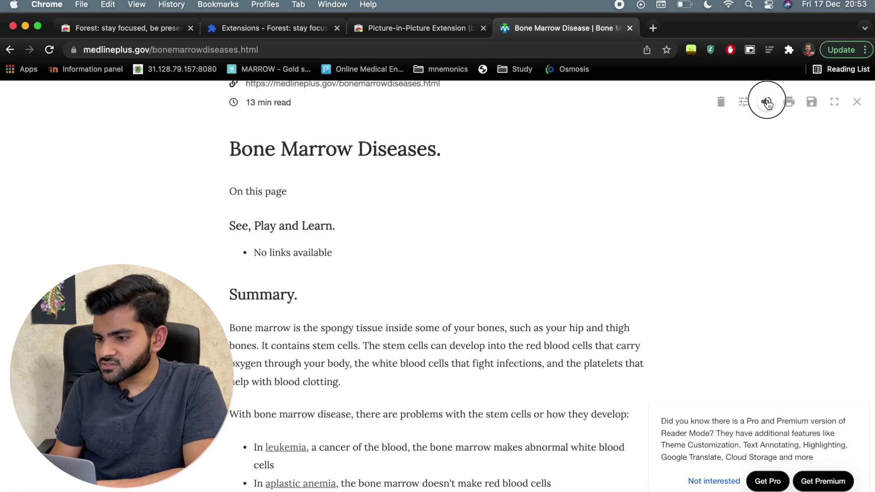
pyautogui.click(767, 102)
pyautogui.click(741, 304)
# Step: Scroll through the MedlinePlus article, then open a new Momentum tab
pyautogui.scroll(-5, 525, 228)
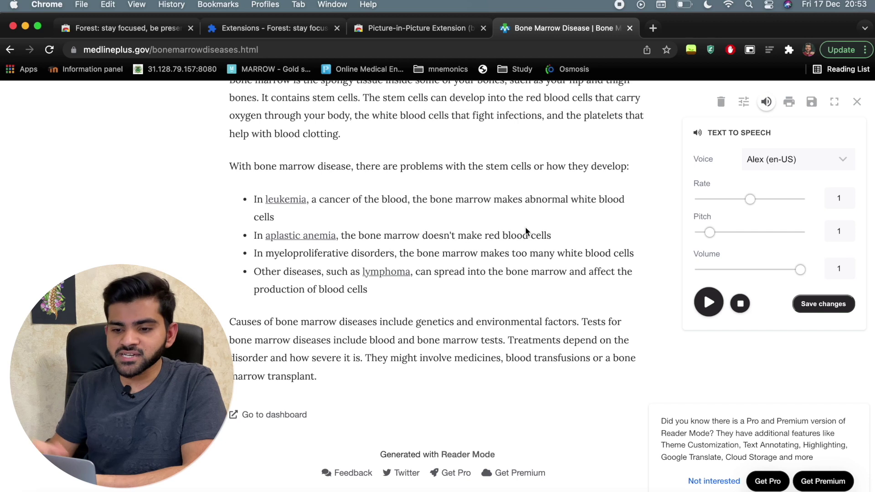
pyautogui.scroll(5, 526, 230)
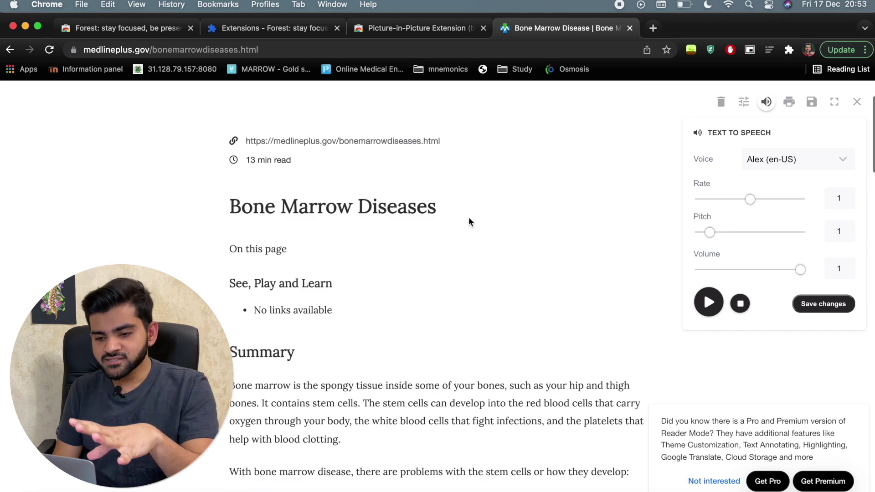
pyautogui.scroll(-2, 470, 221)
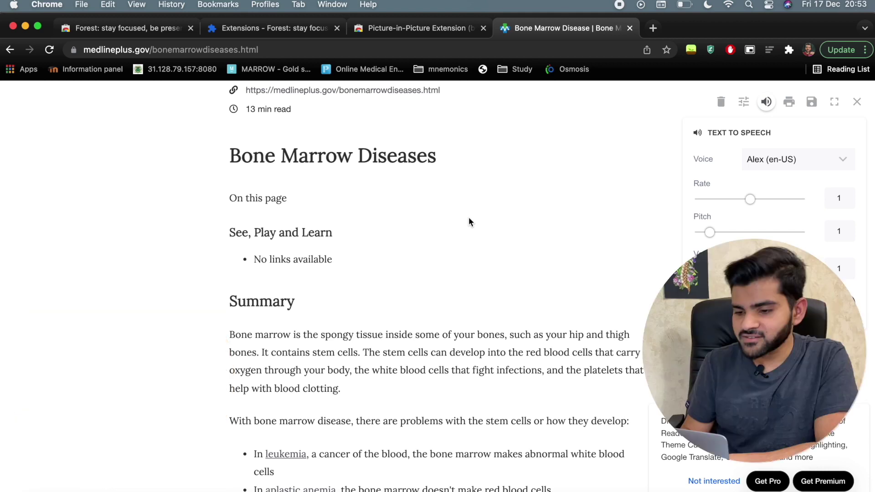
pyautogui.scroll(-6, 469, 221)
pyautogui.click(655, 27)
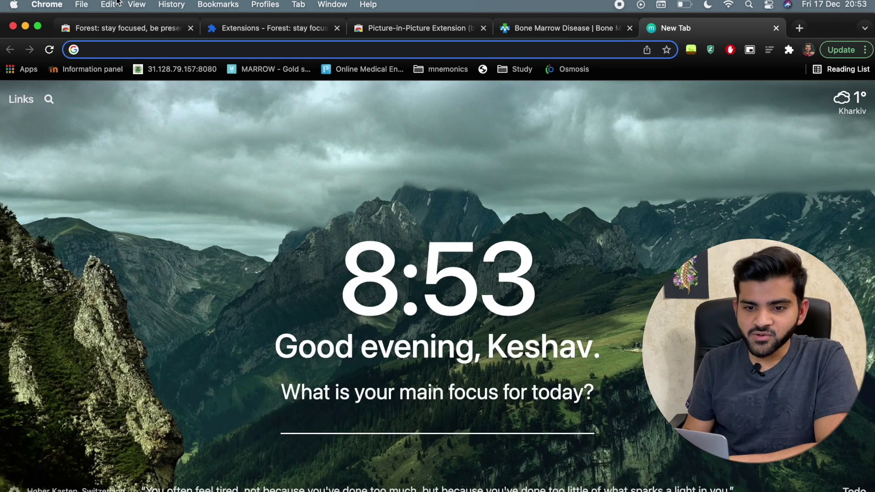
# Step: Put Chrome in full screen to show Momentum's 8:54 clock and evening greeting
pyautogui.click(37, 26)
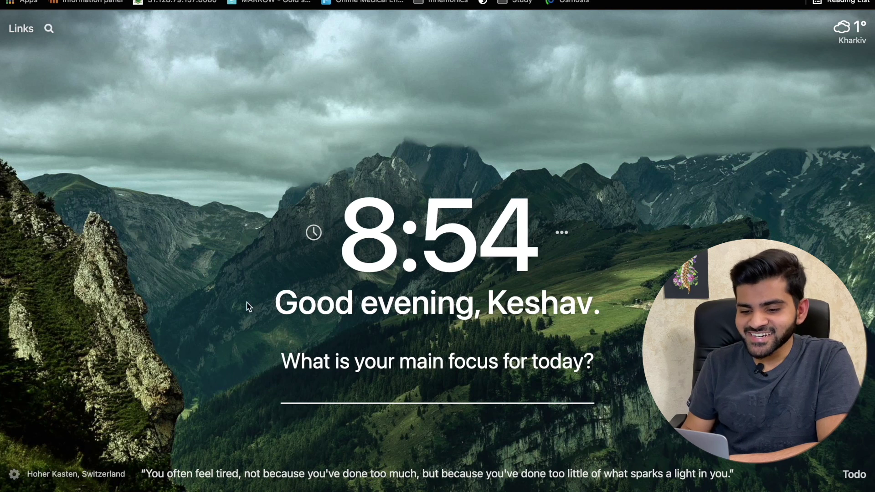
pyautogui.moveTo(148, 466)
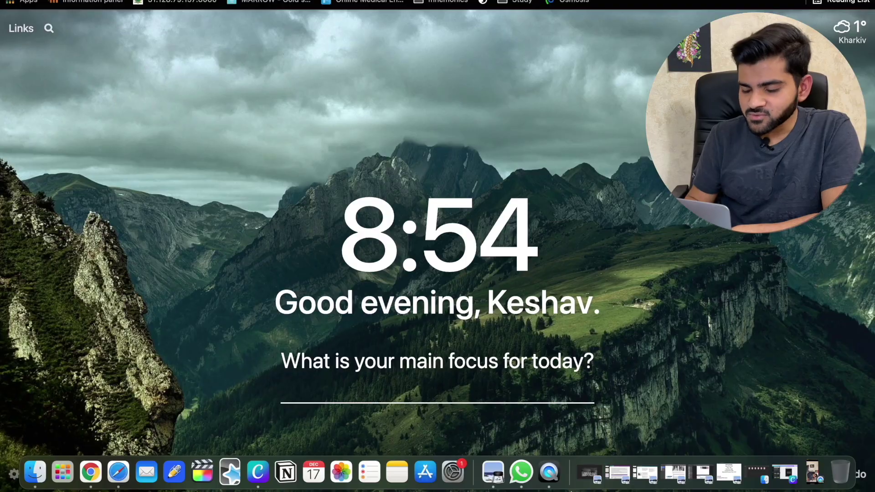
# Step: Add two test to-dos, 'guyf' and 'yjfhyf', to today's Momentum list
pyautogui.click(853, 473)
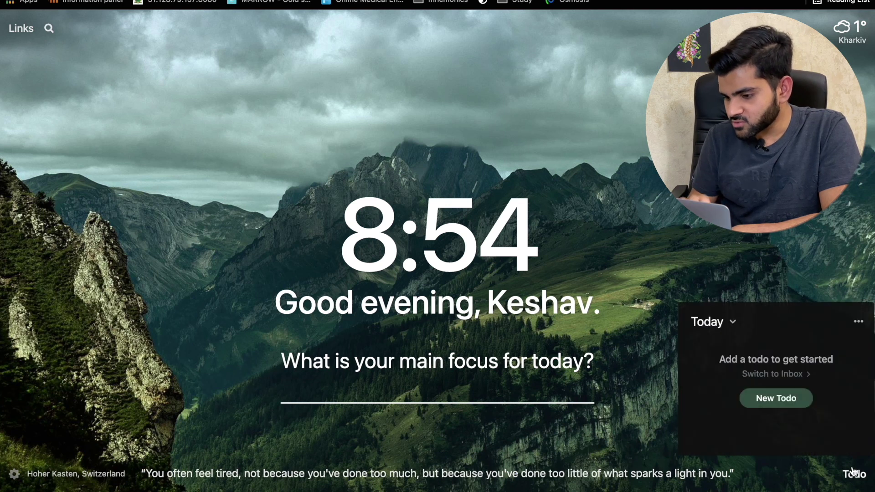
pyautogui.click(773, 398)
pyautogui.write('guyf')
pyautogui.press('Return')
pyautogui.write('yjfhyf')
pyautogui.press('Return')
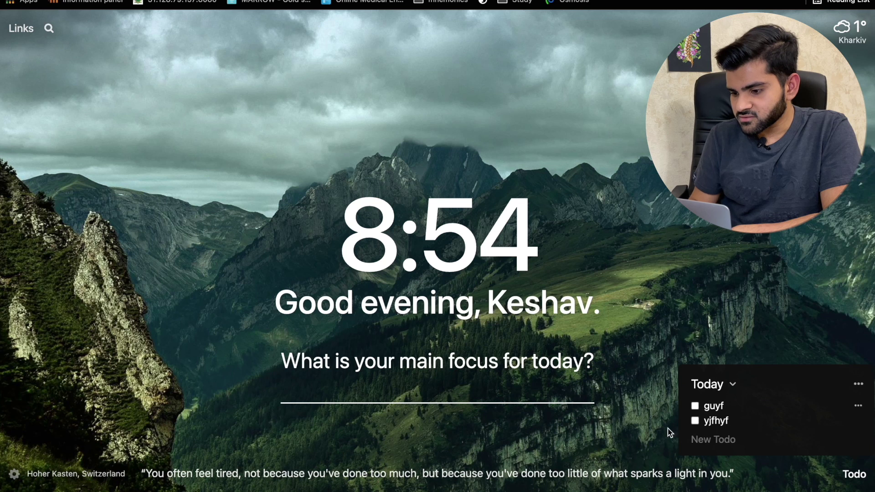
pyautogui.click(26, 31)
pyautogui.click(43, 111)
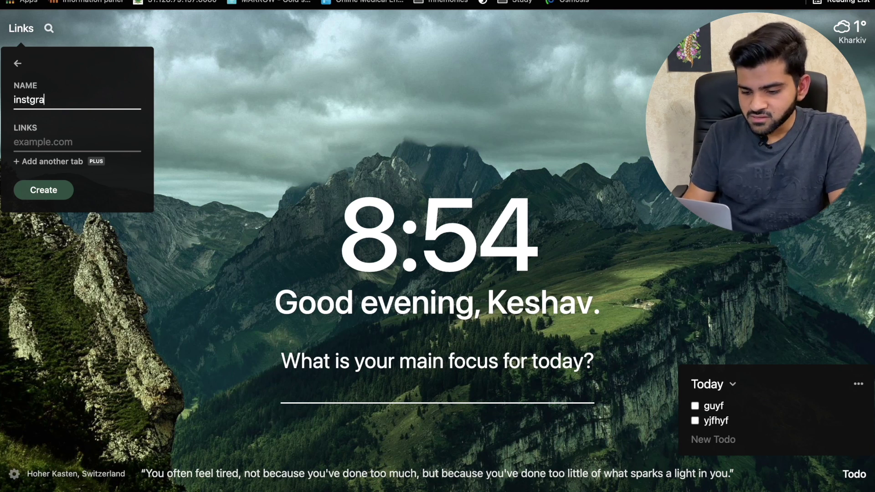
pyautogui.click(31, 146)
pyautogui.write('https://www.instagram.com/')
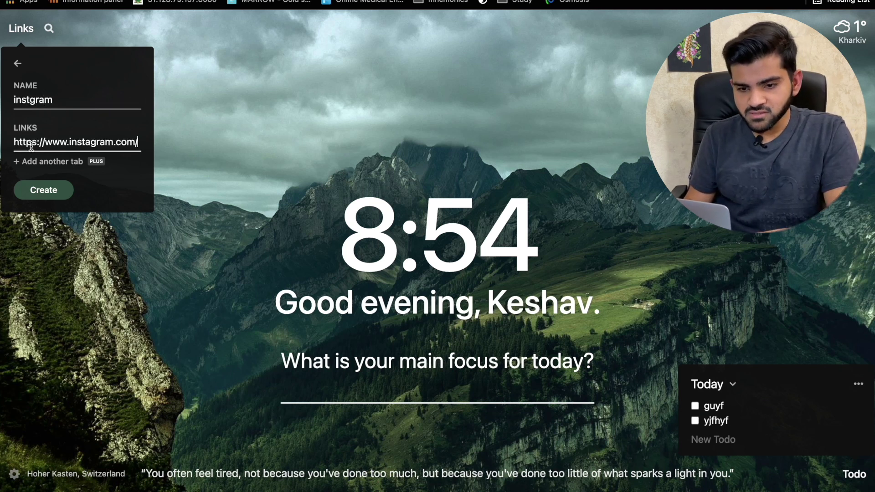
pyautogui.click(54, 192)
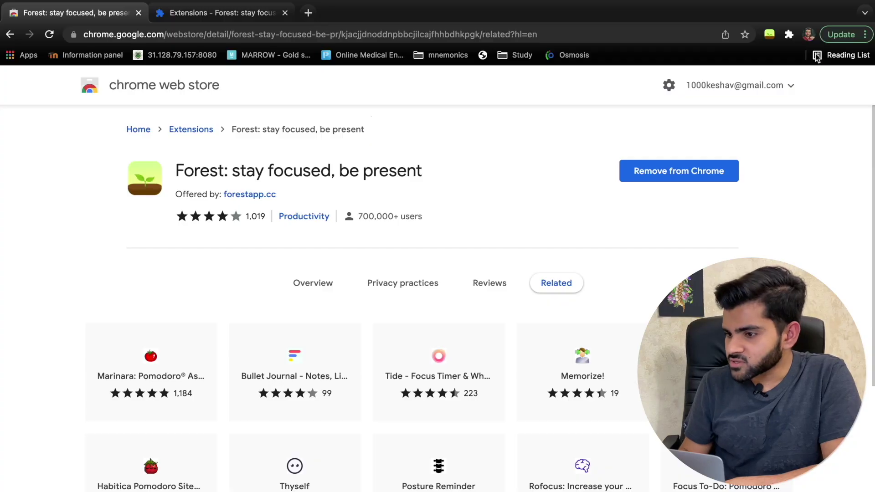
# Step: Pin LeechBlock NG and open its Options page at Block Set 1's name field
pyautogui.click(790, 34)
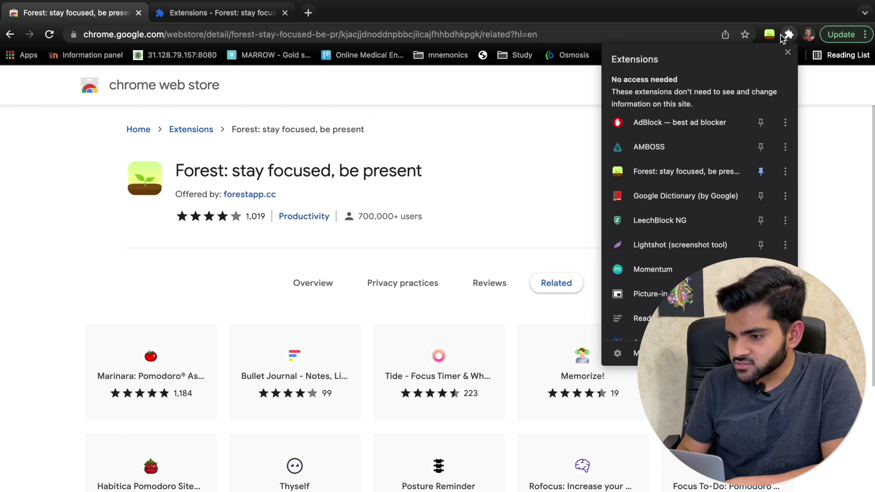
pyautogui.click(761, 220)
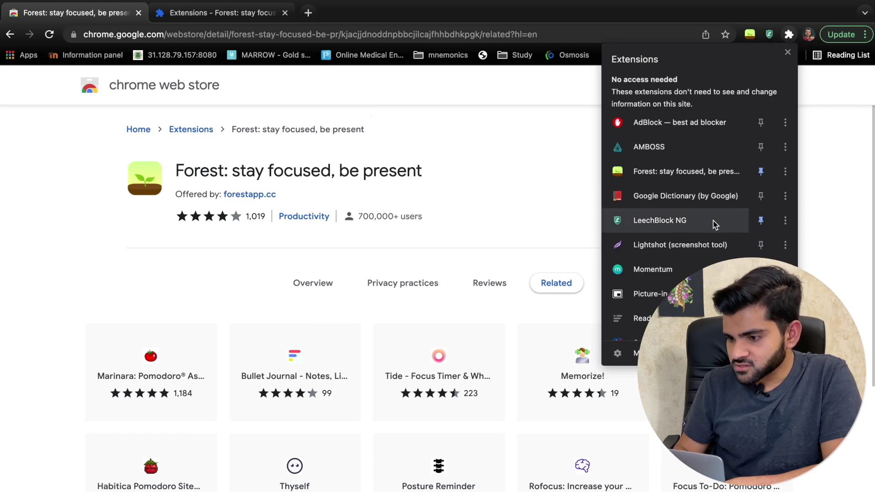
pyautogui.click(688, 223)
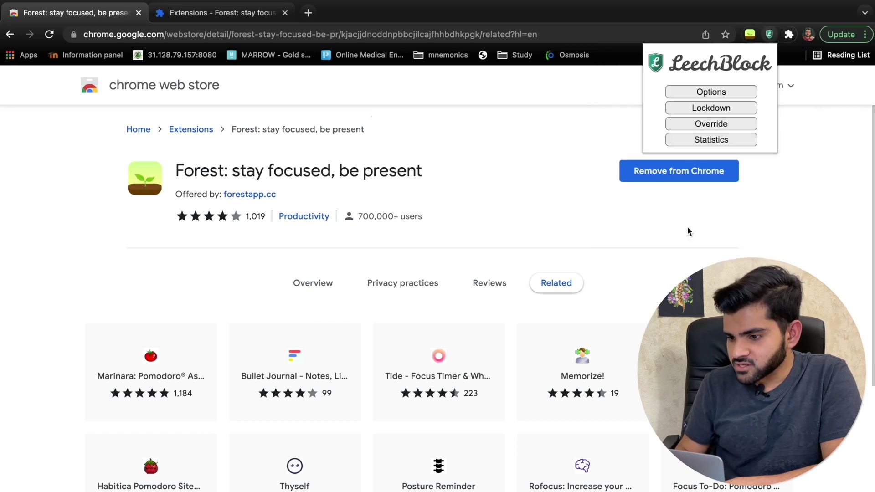
pyautogui.click(716, 93)
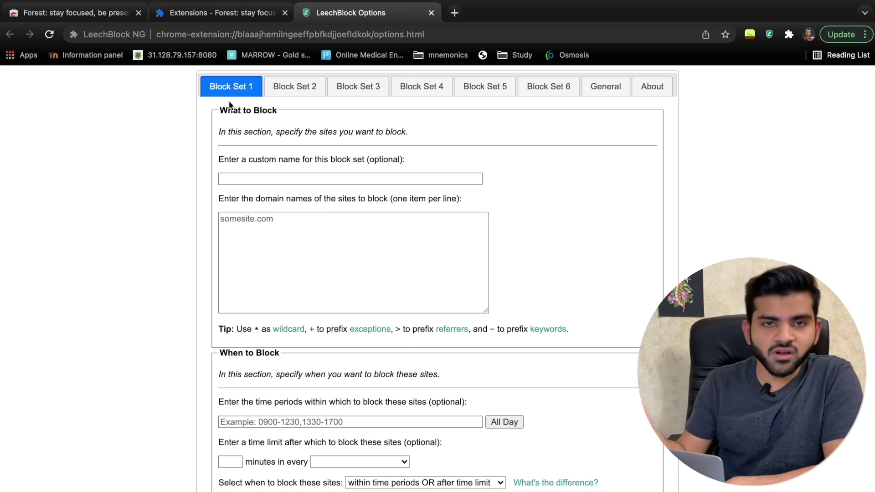
pyautogui.click(273, 177)
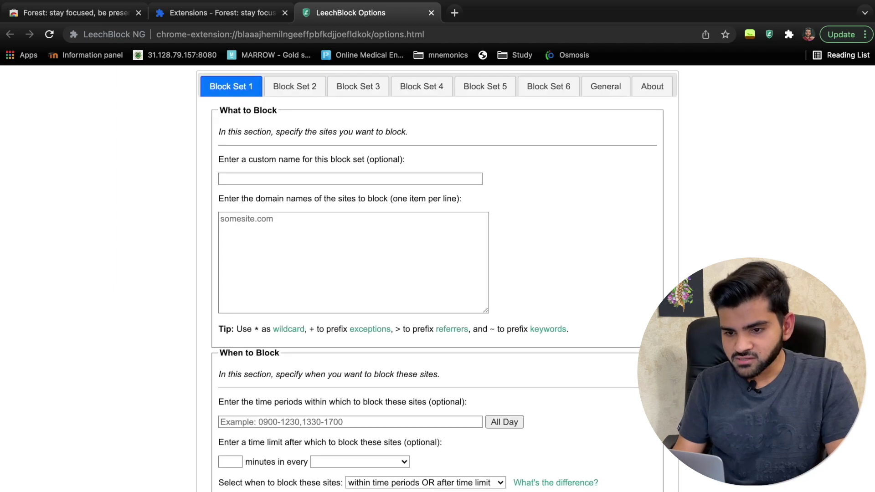
# Step: Name Block Set 1 'Social Media'
pyautogui.click(275, 176)
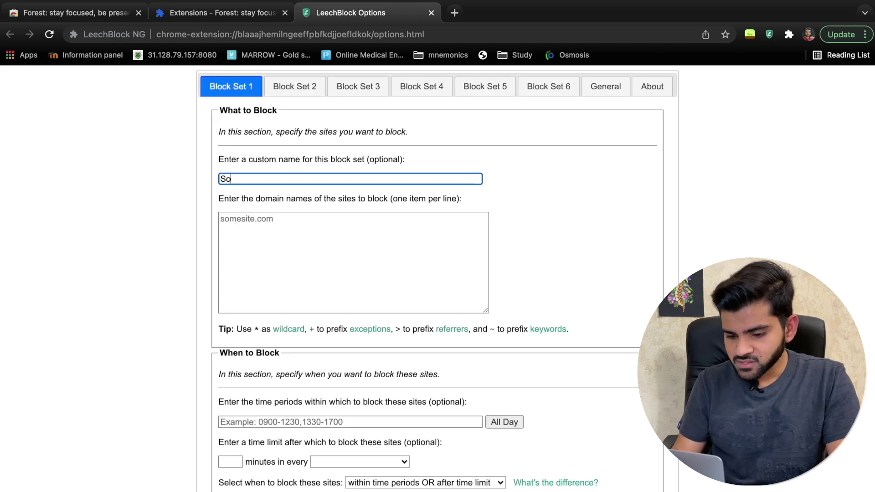
pyautogui.write('Social Media')
pyautogui.click(267, 230)
pyautogui.click(454, 15)
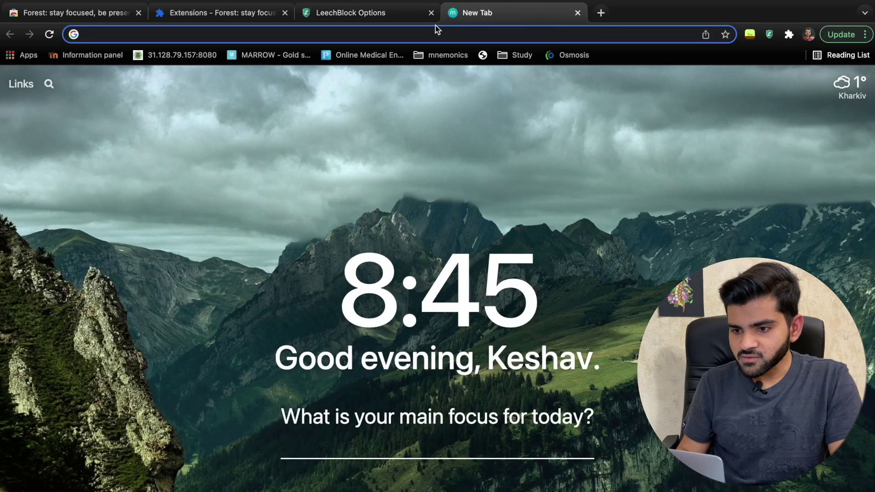
pyautogui.write('inst')
pyautogui.press('Return')
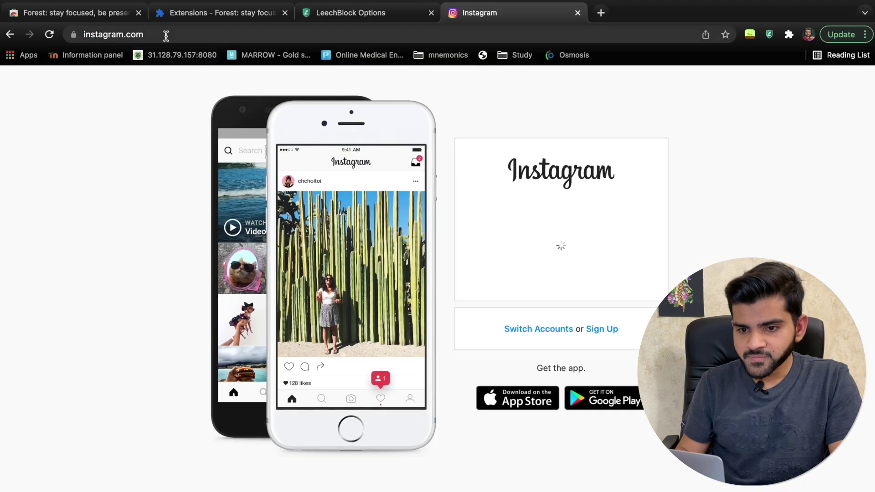
pyautogui.click(166, 36)
pyautogui.hotkey('ctrl', 'c')
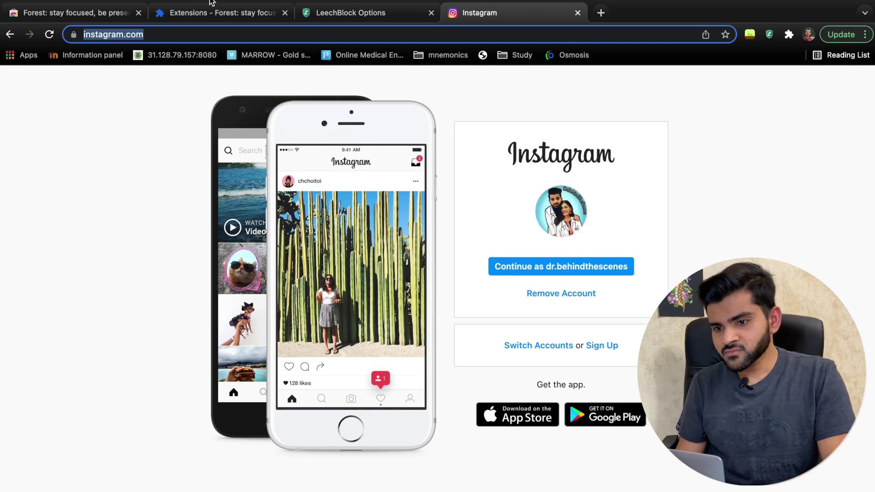
pyautogui.click(357, 14)
pyautogui.hotkey('ctrl', 'v')
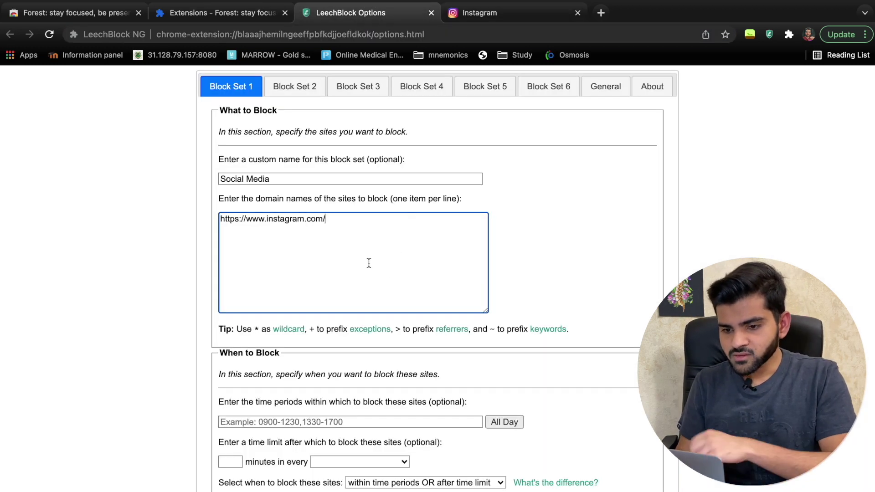
pyautogui.scroll(-9, 443, 347)
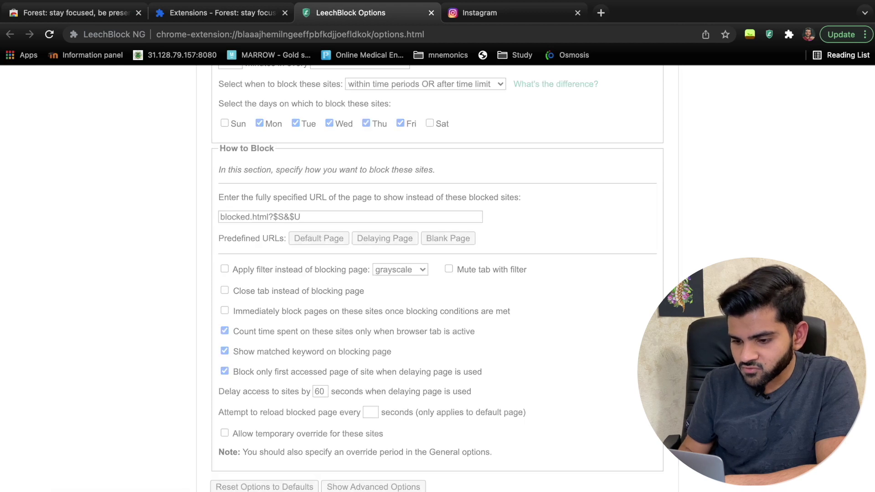
pyautogui.press('super+w')
pyautogui.click(258, 17)
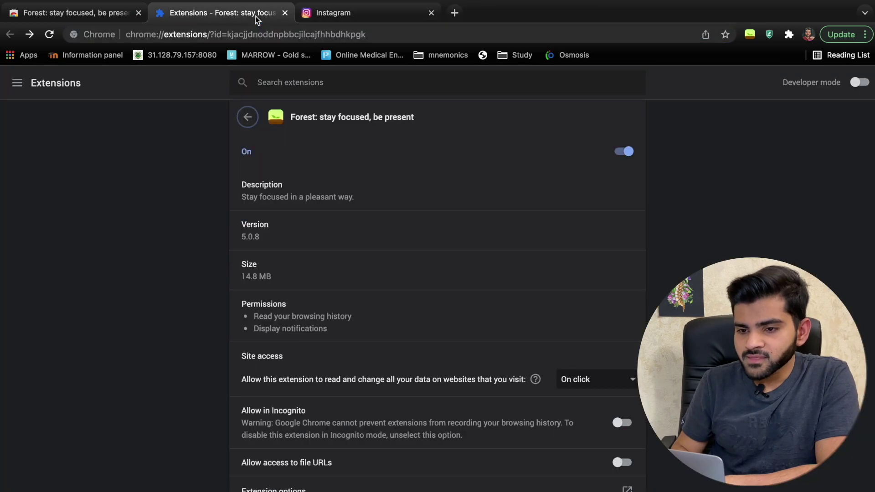
# Step: Activate a 5-minute LeechBlock lockdown on the Social Media block set
pyautogui.click(770, 36)
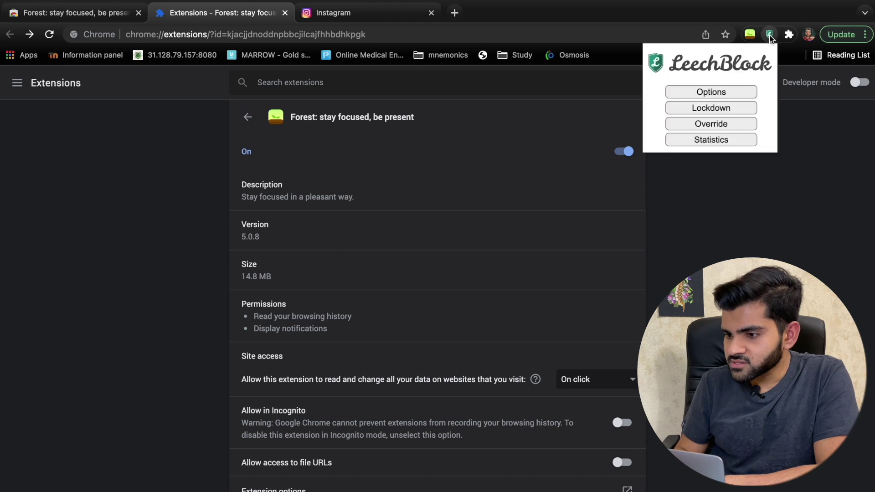
pyautogui.click(705, 108)
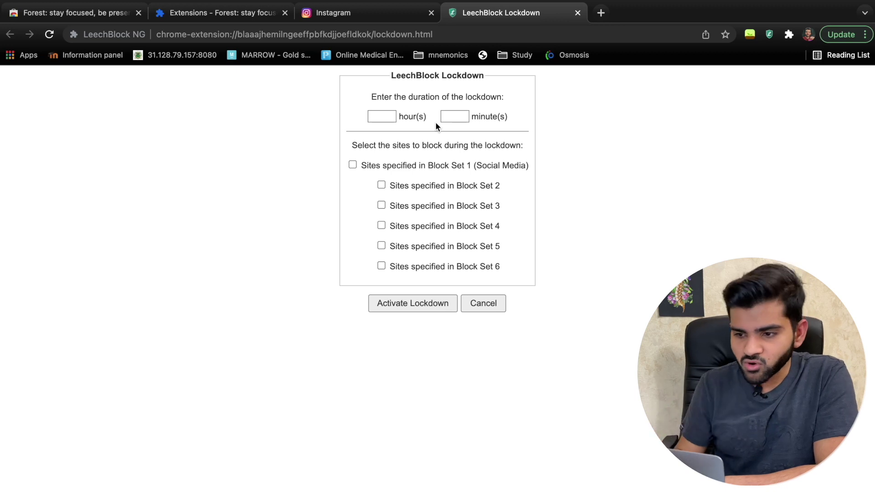
pyautogui.click(453, 117)
pyautogui.click(455, 138)
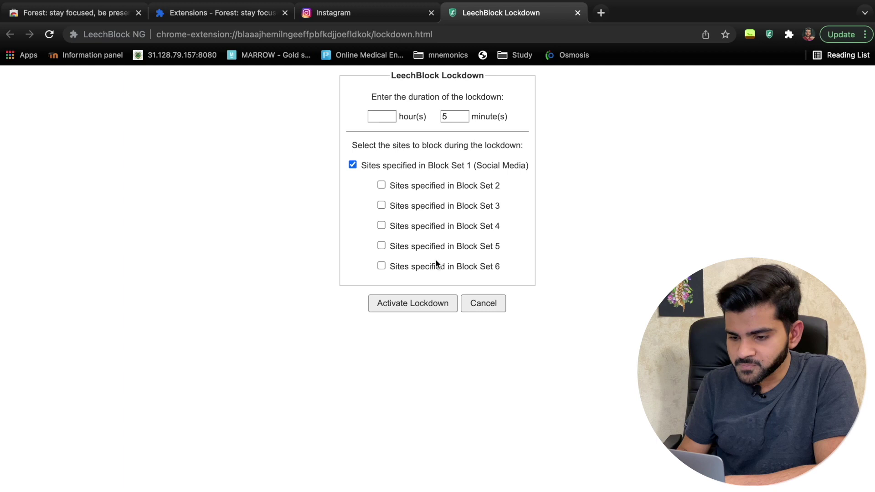
pyautogui.click(409, 302)
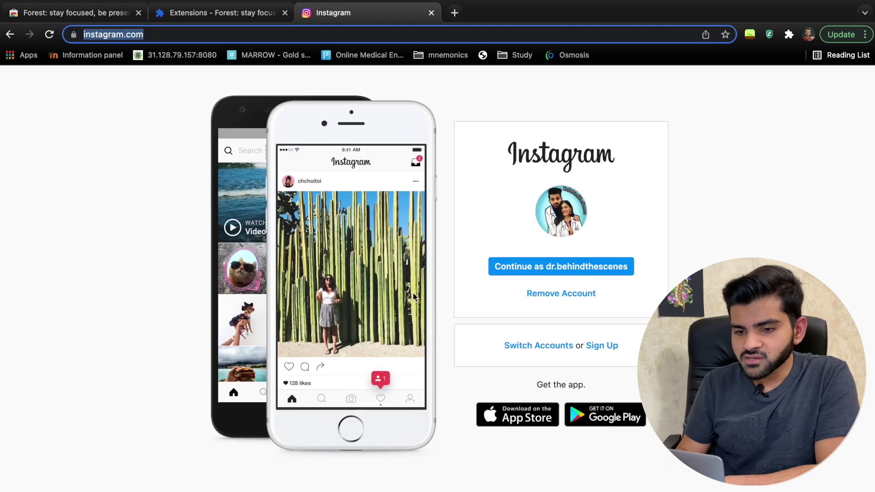
# Step: Reload Instagram to confirm it's blocked and highlight the unblock time
pyautogui.click(49, 35)
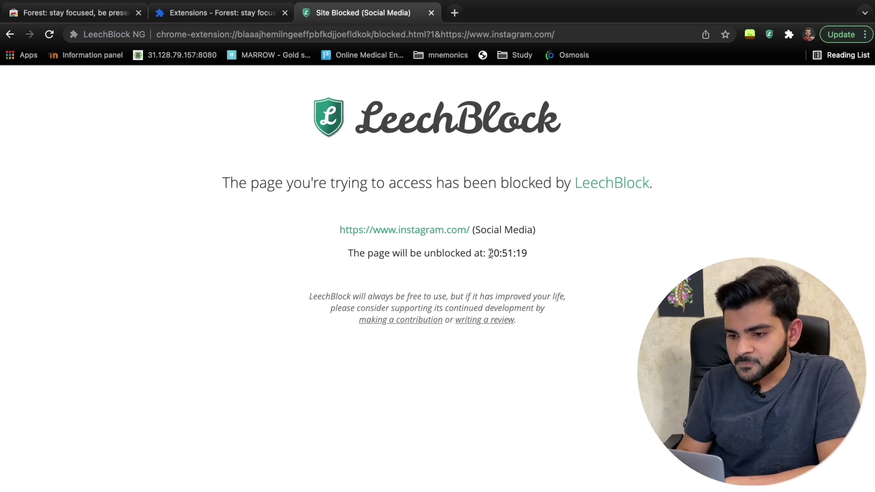
pyautogui.moveTo(490, 254); pyautogui.dragTo(537, 255)
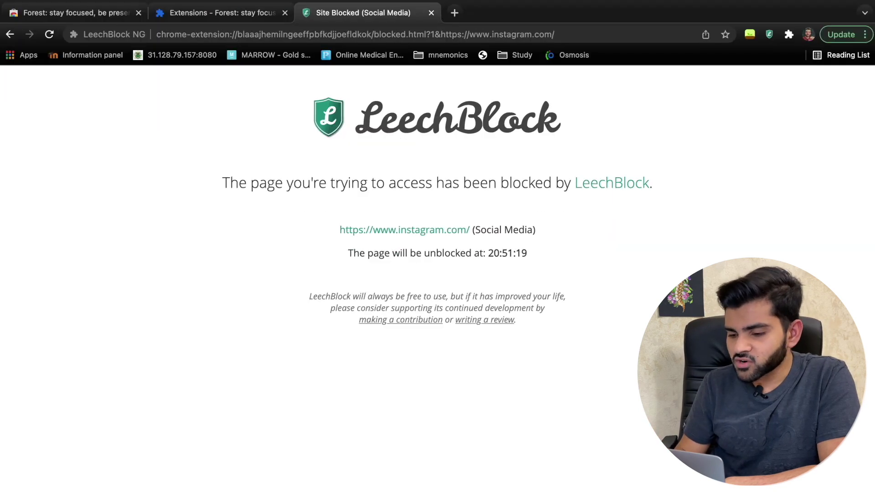
pyautogui.moveTo(492, 256); pyautogui.dragTo(536, 259)
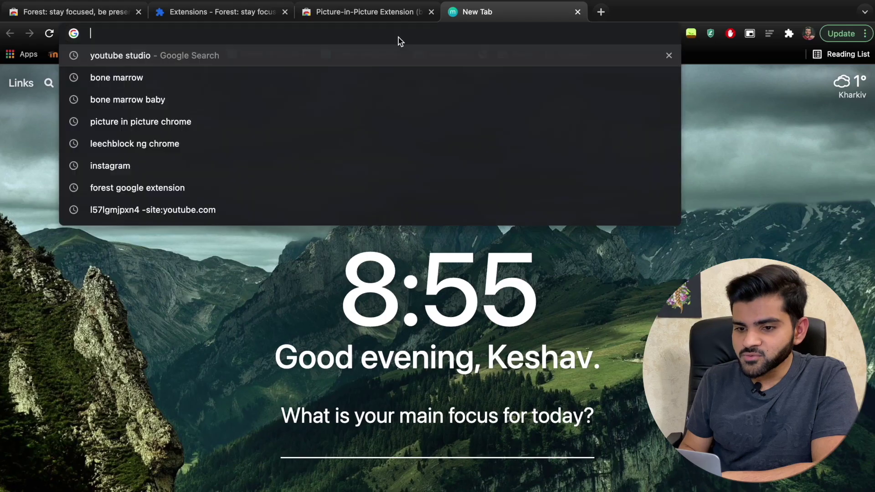
# Step: Open the Google Dictionary (by Google) Web Store page from a search, then a new tab
pyautogui.write('googl')
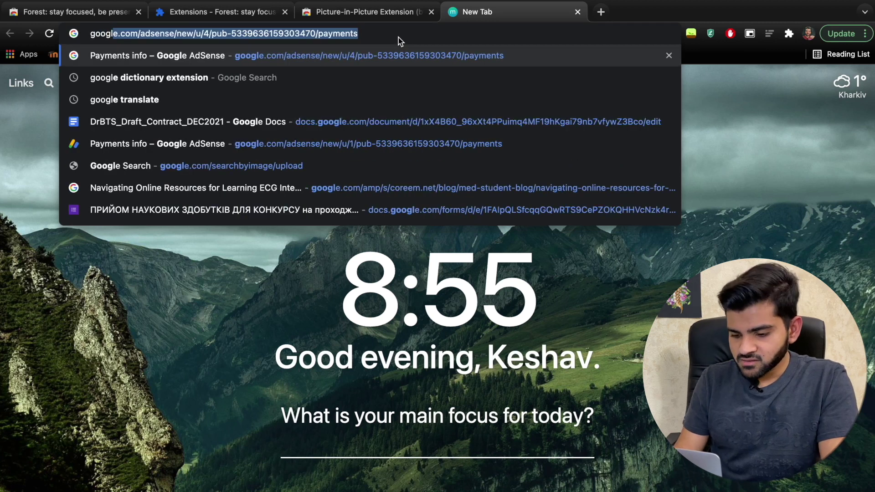
pyautogui.write('le dic')
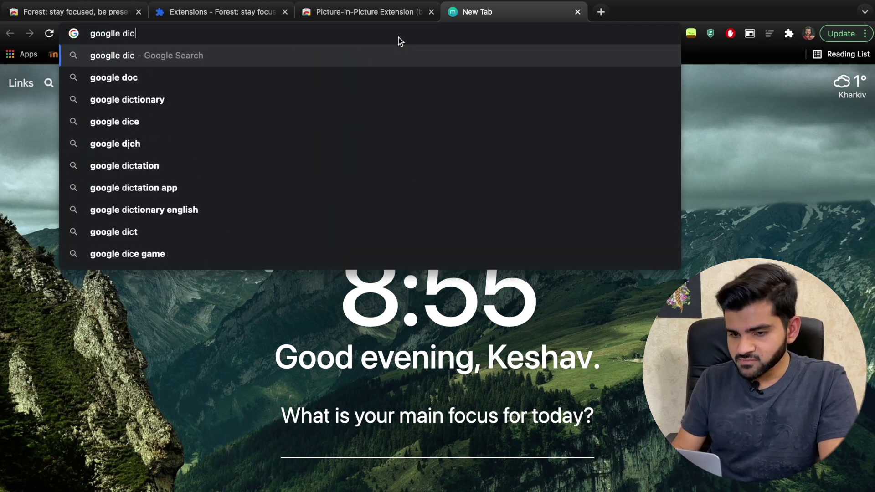
pyautogui.click(319, 91)
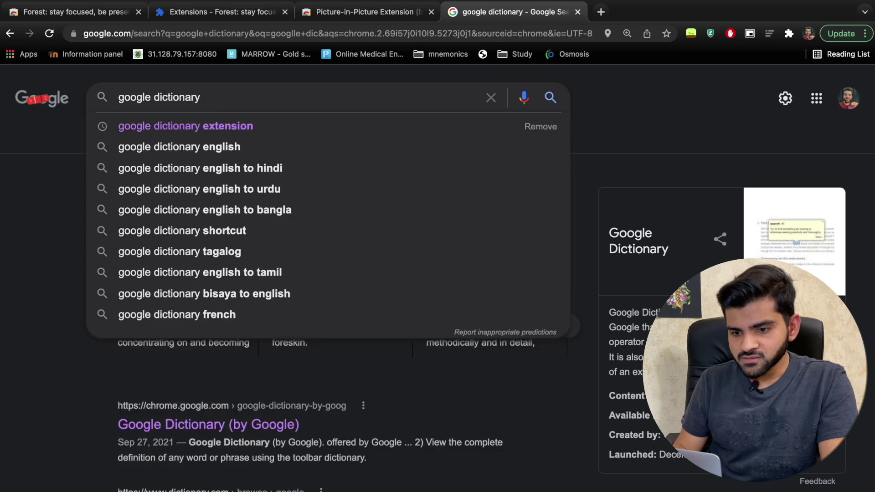
pyautogui.click(214, 127)
pyautogui.click(217, 214)
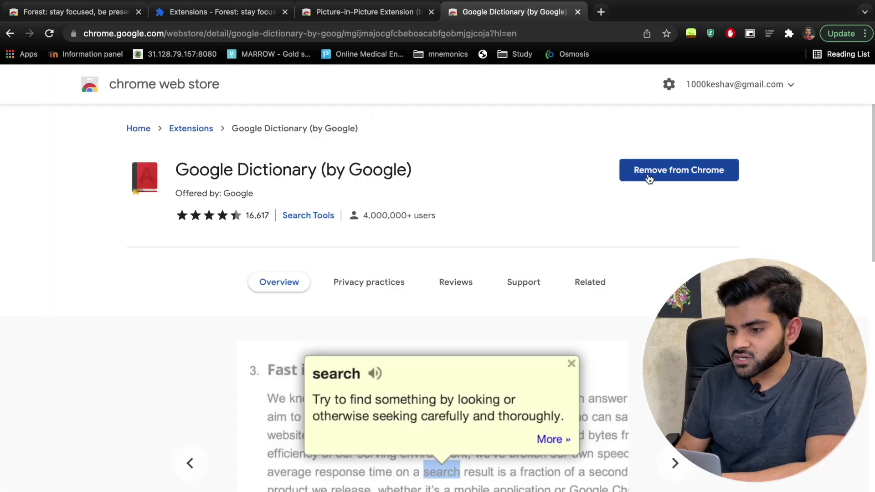
pyautogui.click(601, 13)
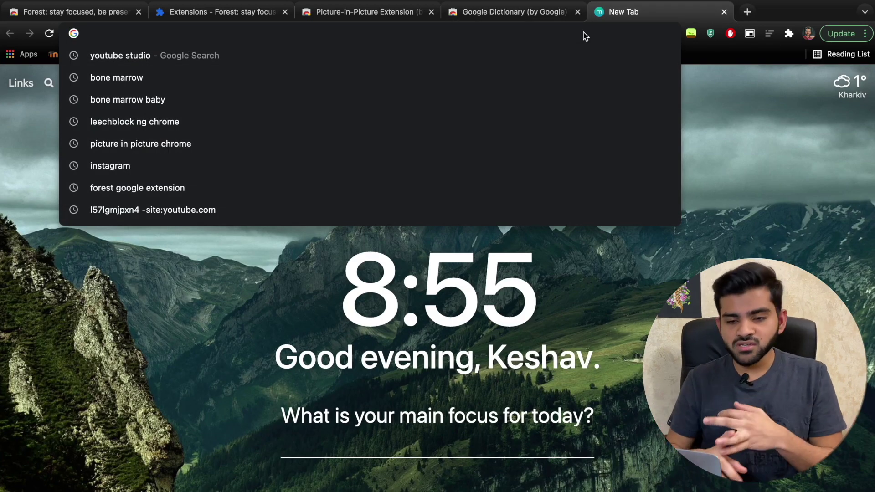
# Step: Open MedlinePlus's Bone Marrow Diseases page and look up 'cancer' and 'marrow' in Google Dictionary
pyautogui.click(464, 75)
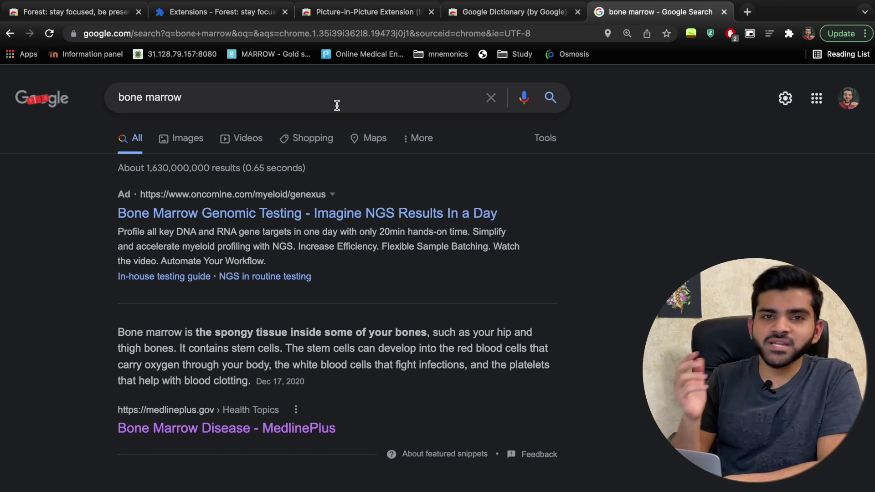
pyautogui.scroll(-5, 338, 302)
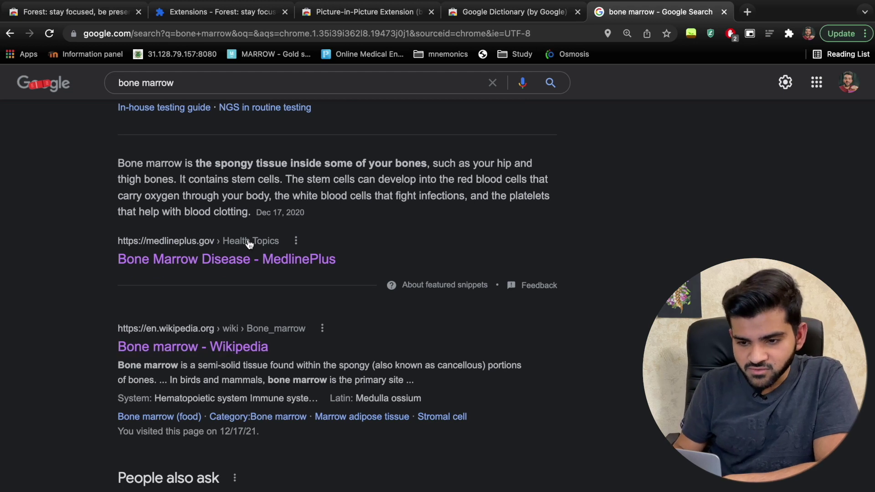
pyautogui.scroll(-5, 242, 255)
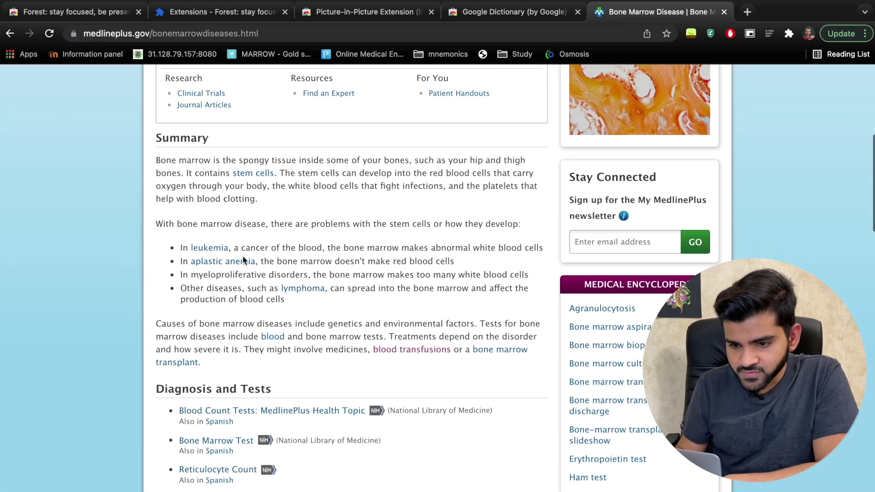
pyautogui.doubleClick(259, 228)
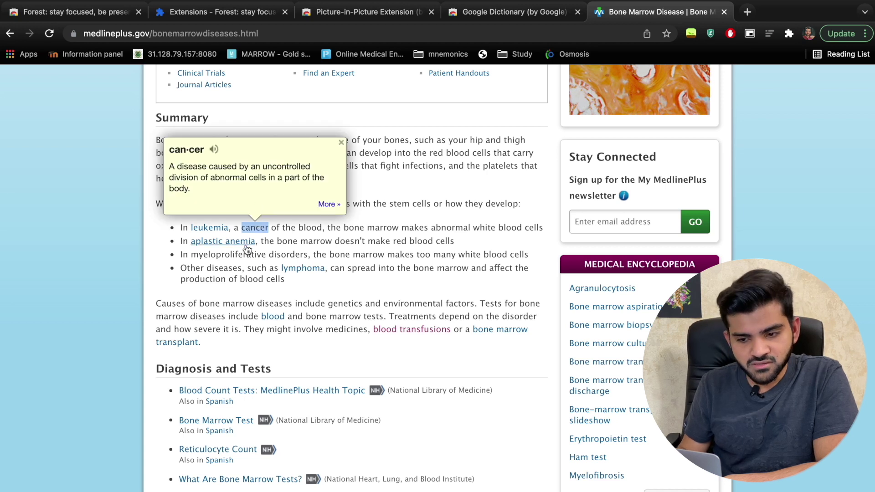
pyautogui.doubleClick(239, 304)
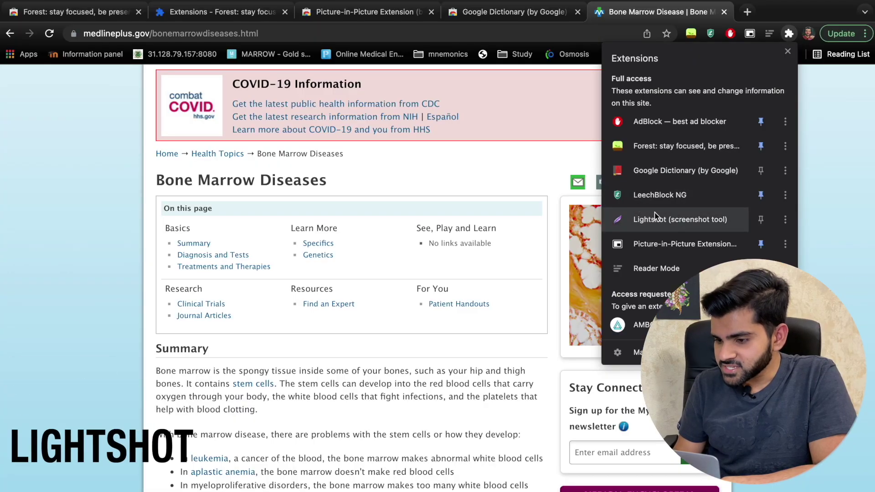
# Step: Pin Lightshot (screenshot tool) to the toolbar and launch a screenshot capture
pyautogui.scroll(-2, 654, 205)
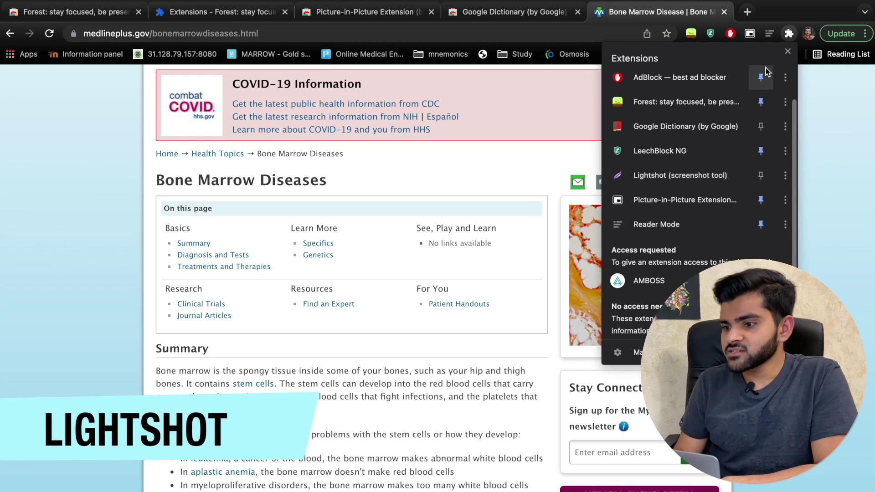
pyautogui.click(460, 153)
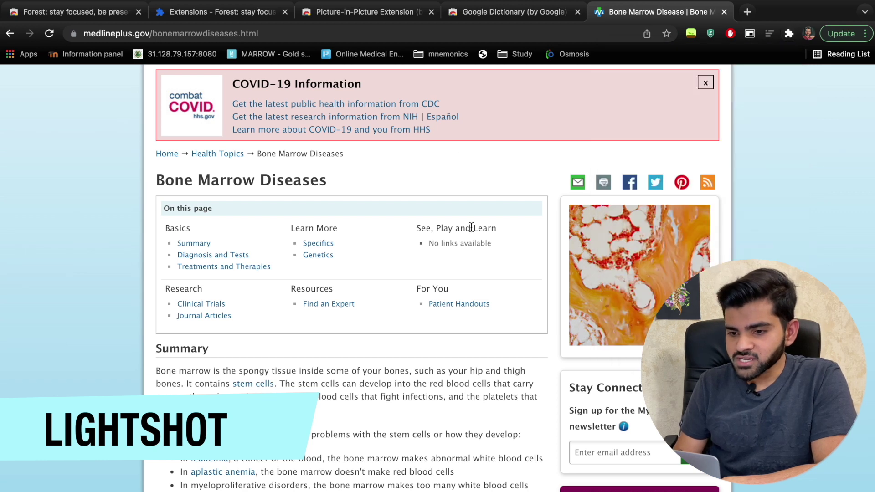
pyautogui.scroll(-1, 472, 226)
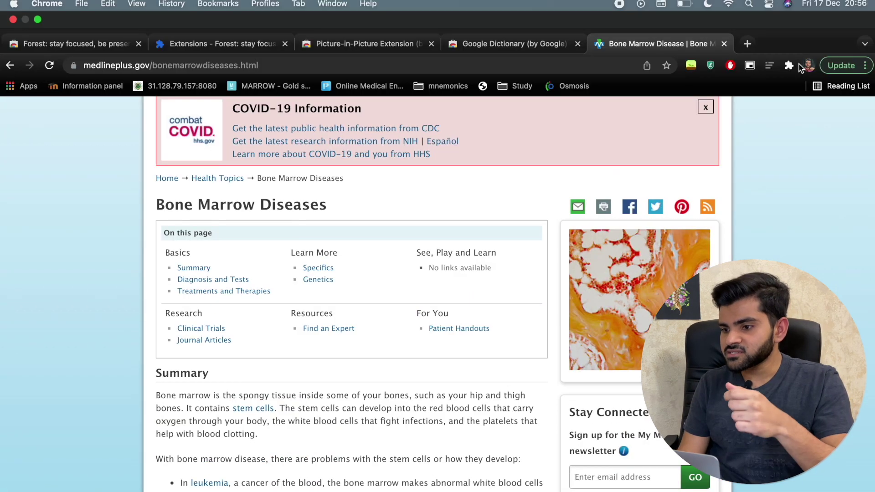
pyautogui.click(791, 35)
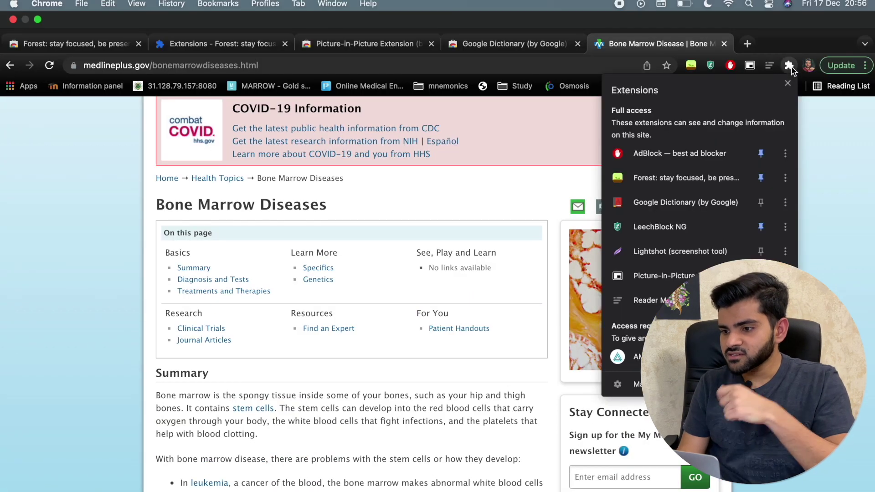
pyautogui.click(761, 251)
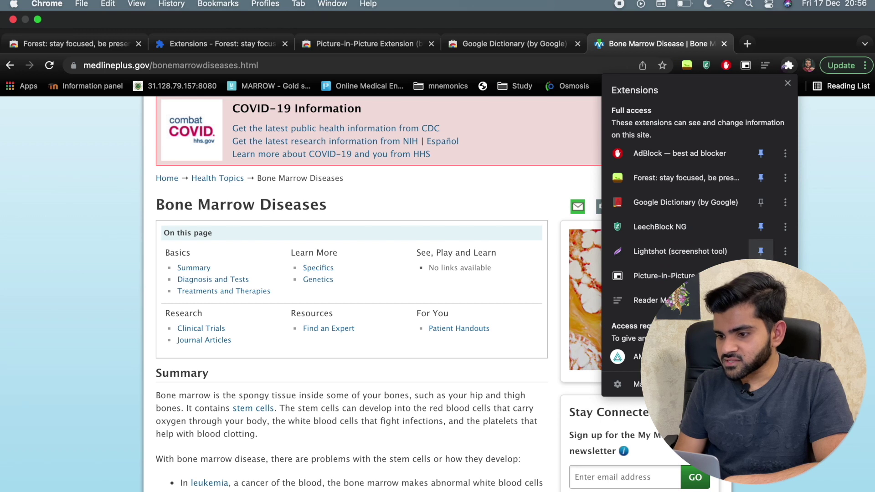
pyautogui.click(850, 126)
pyautogui.scroll(1, 559, 244)
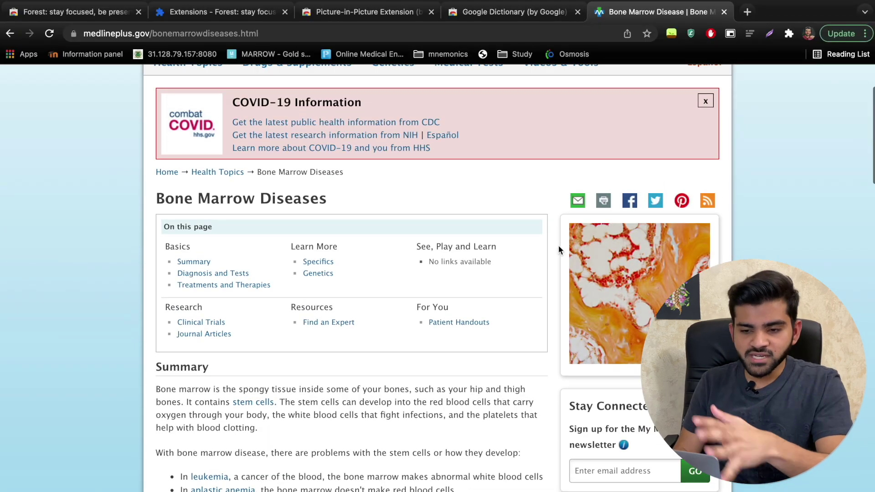
pyautogui.click(770, 34)
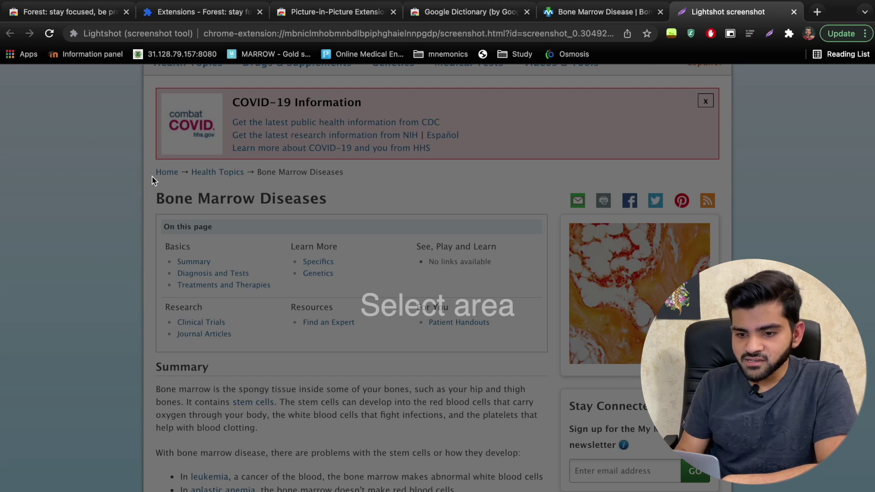
# Step: Capture the page title and 'On this page' box, preview printing, then start saving it
pyautogui.moveTo(151, 179); pyautogui.dragTo(557, 360)
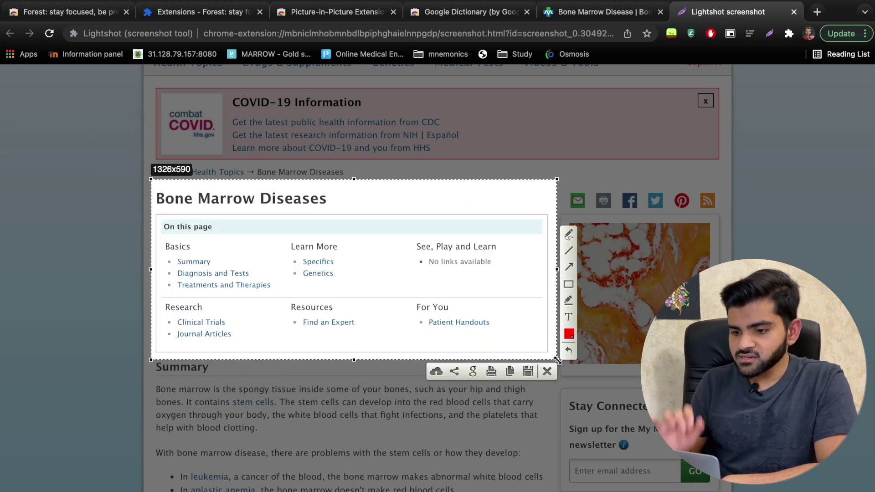
pyautogui.click(496, 373)
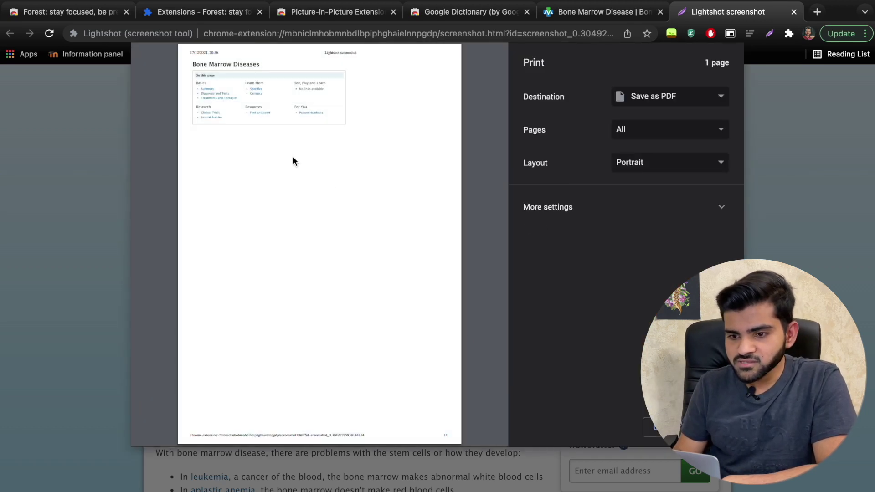
pyautogui.press('Escape')
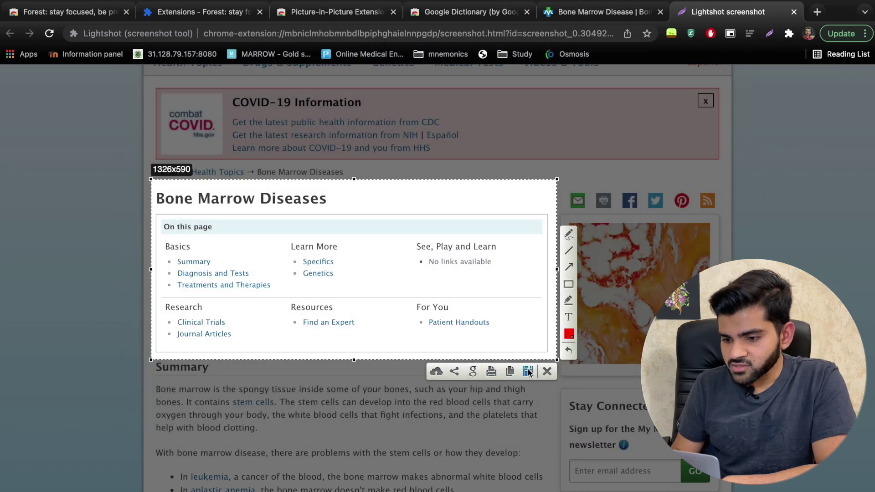
pyautogui.hotkey('ctrl', 's')
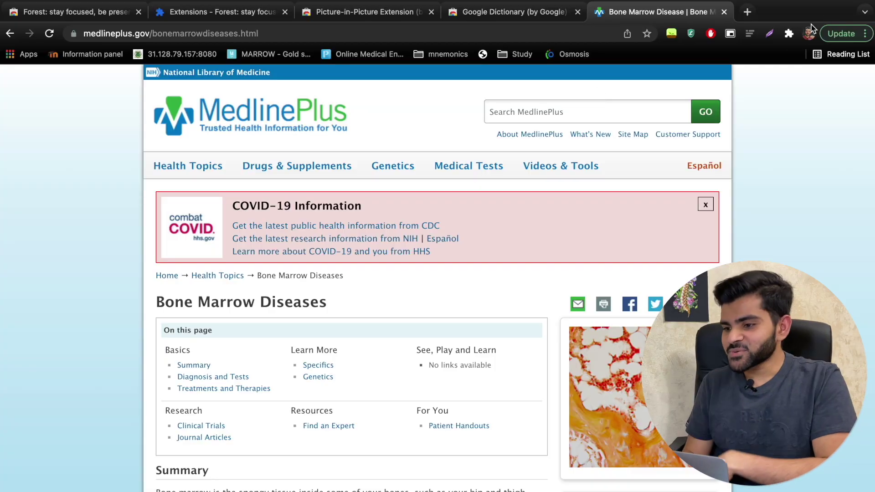
# Step: Show the installed extensions list over MedlinePlus's Bone Marrow Diseases page
pyautogui.click(789, 33)
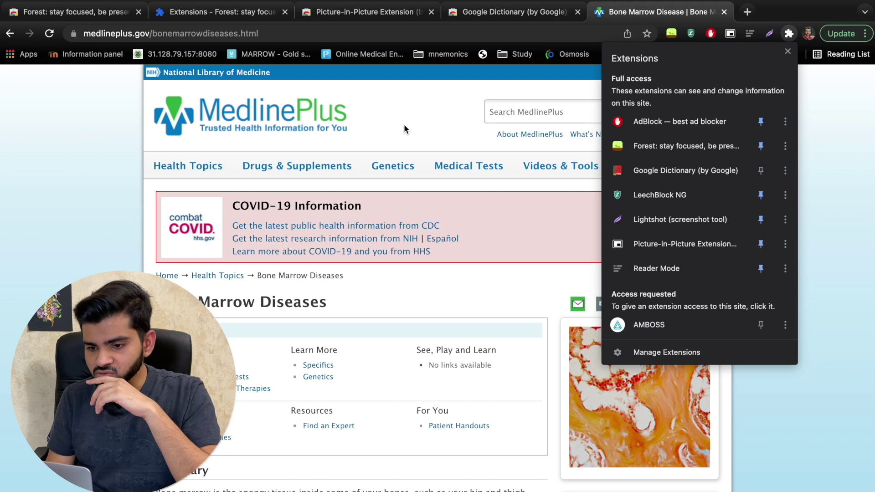
pyautogui.scroll(-1, 404, 129)
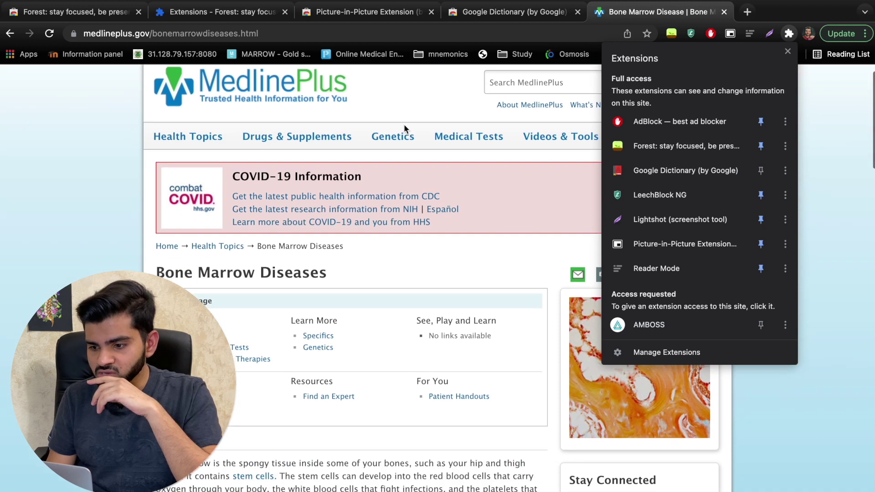
# Step: Pin AMBOSS to the toolbar and view its glossary of 32 terms, starting with Agranulocytosis
pyautogui.click(764, 327)
pyautogui.click(673, 314)
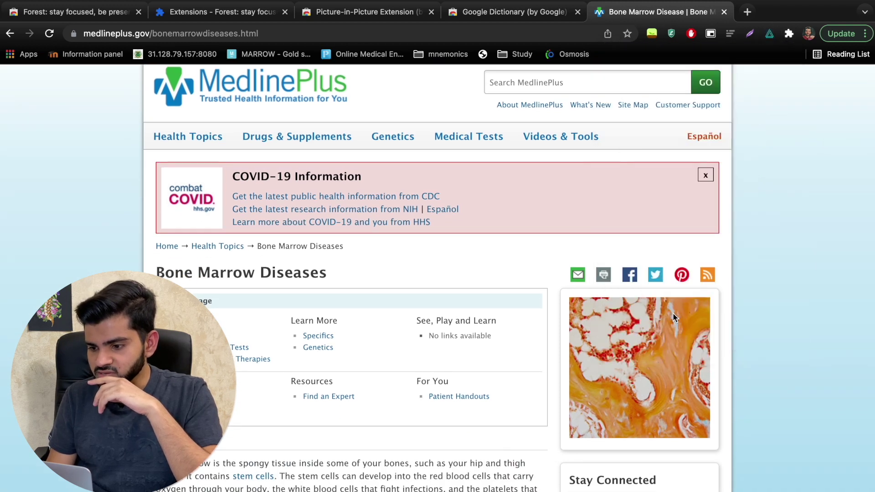
pyautogui.scroll(-5, 730, 205)
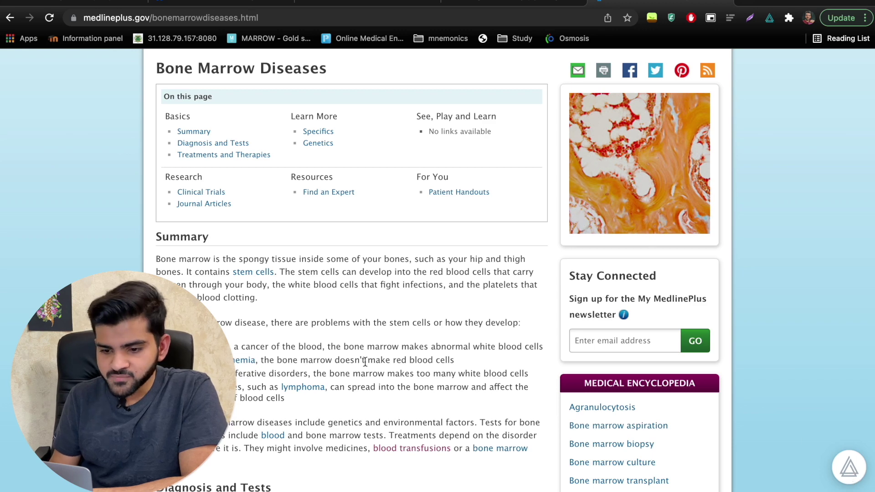
pyautogui.scroll(-2, 366, 362)
pyautogui.scroll(5, 365, 362)
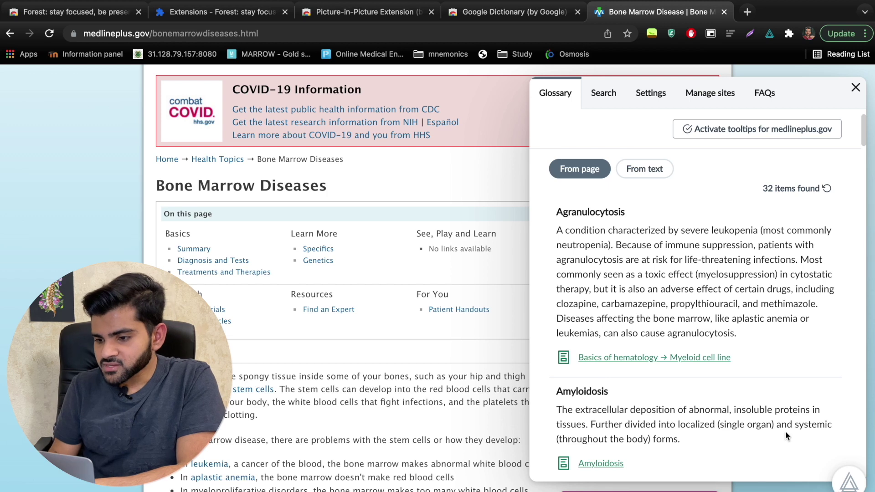
# Step: Browse the AMBOSS glossary terms found on the Bone Marrow Diseases page
pyautogui.scroll(-2, 786, 432)
pyautogui.scroll(-20, 780, 410)
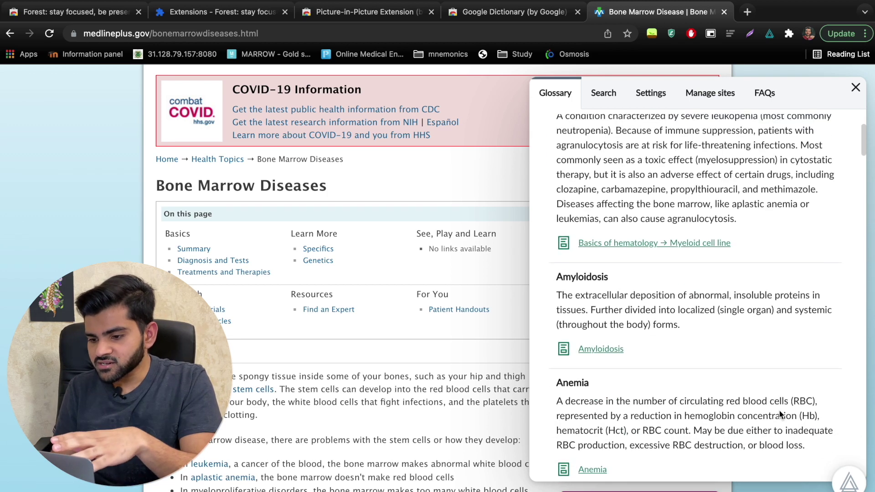
pyautogui.scroll(-20, 779, 411)
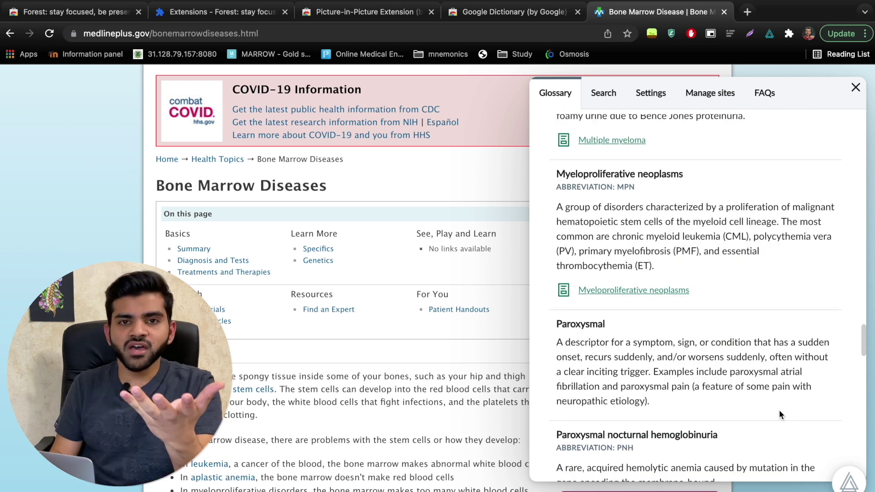
pyautogui.scroll(-2, 778, 410)
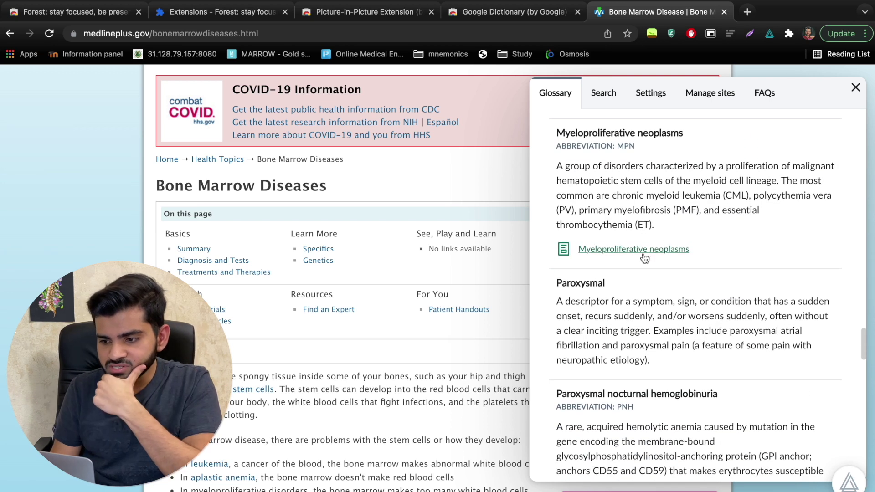
pyautogui.scroll(3, 644, 255)
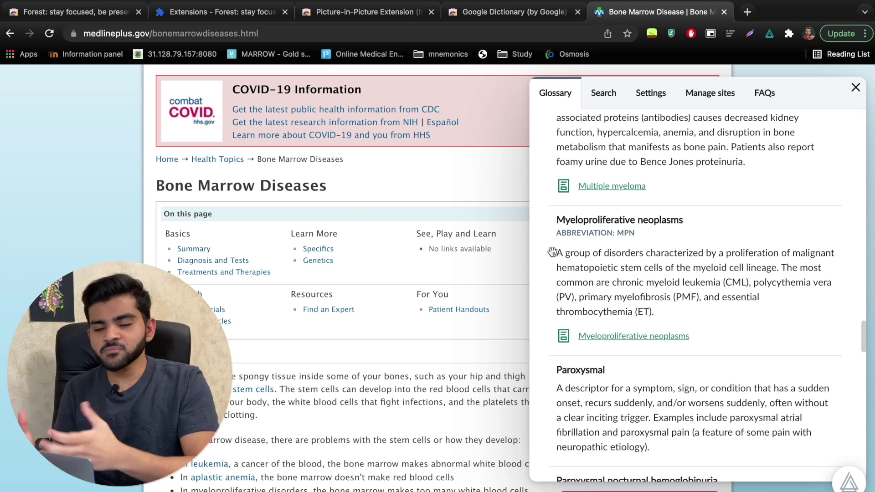
pyautogui.scroll(-10, 675, 335)
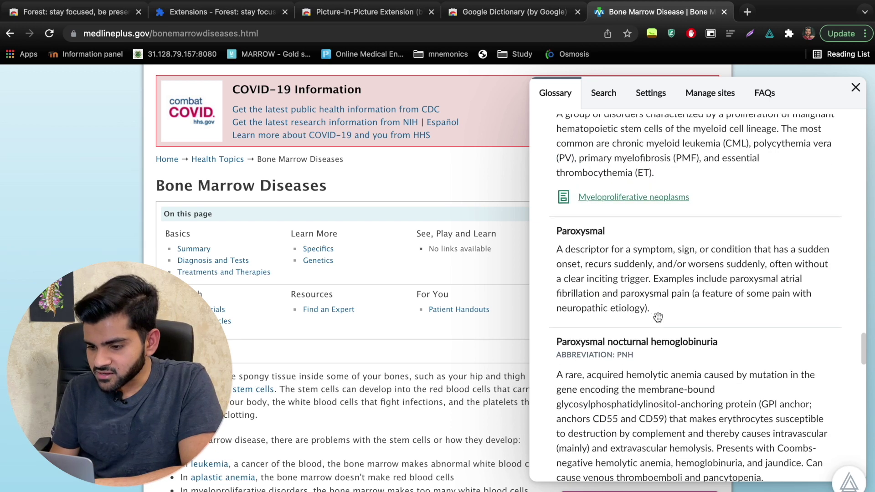
# Step: Close the AMBOSS glossary and reopen the installed extensions list
pyautogui.scroll(2, 658, 315)
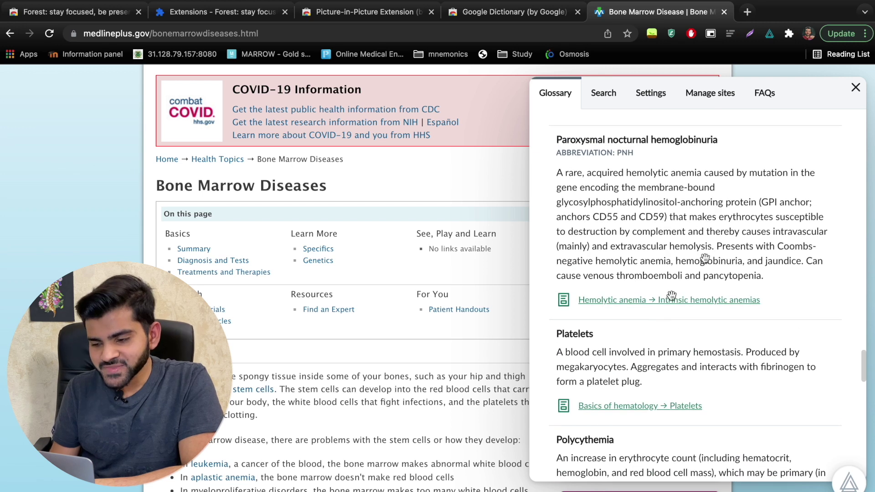
pyautogui.click(855, 88)
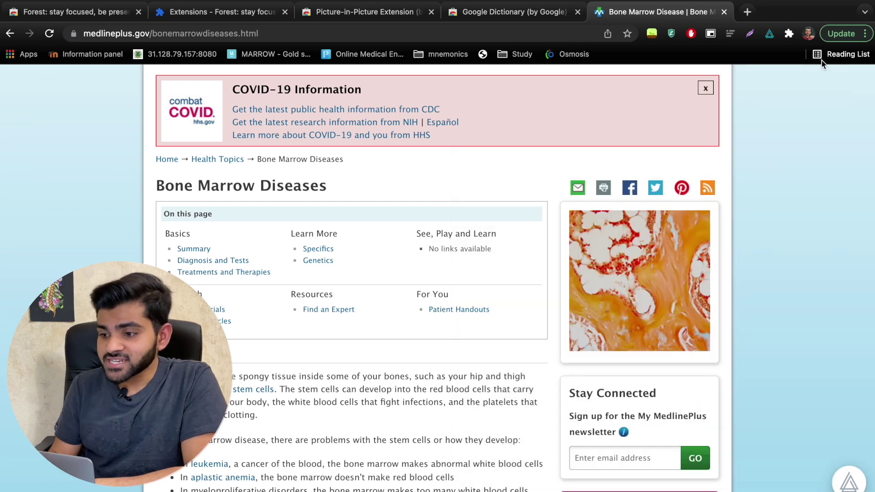
pyautogui.click(789, 34)
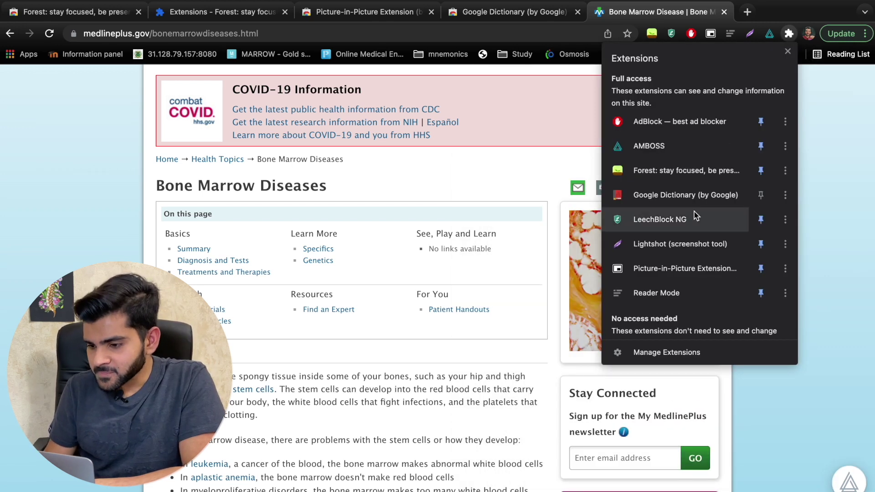